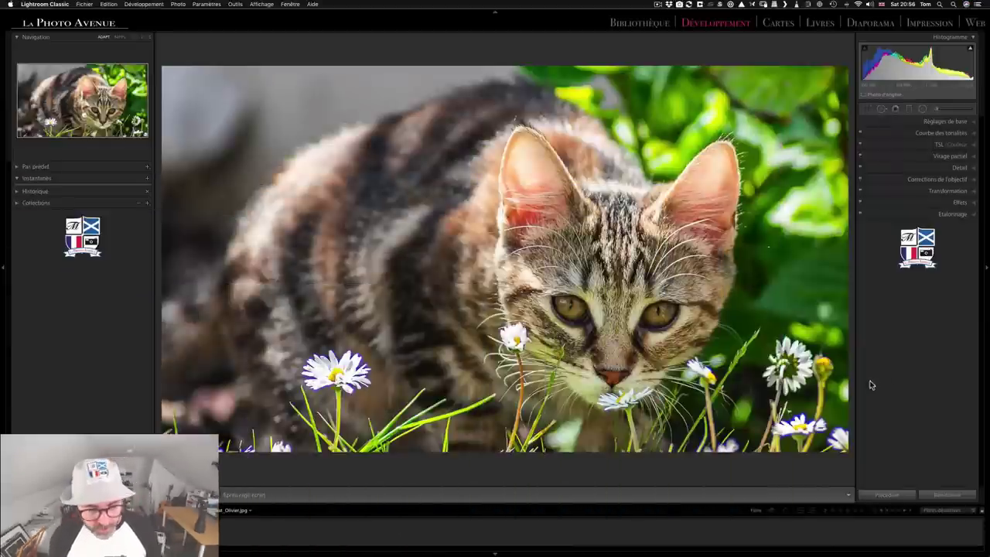
{"action": "left_click", "coordinate": [413, 359]}
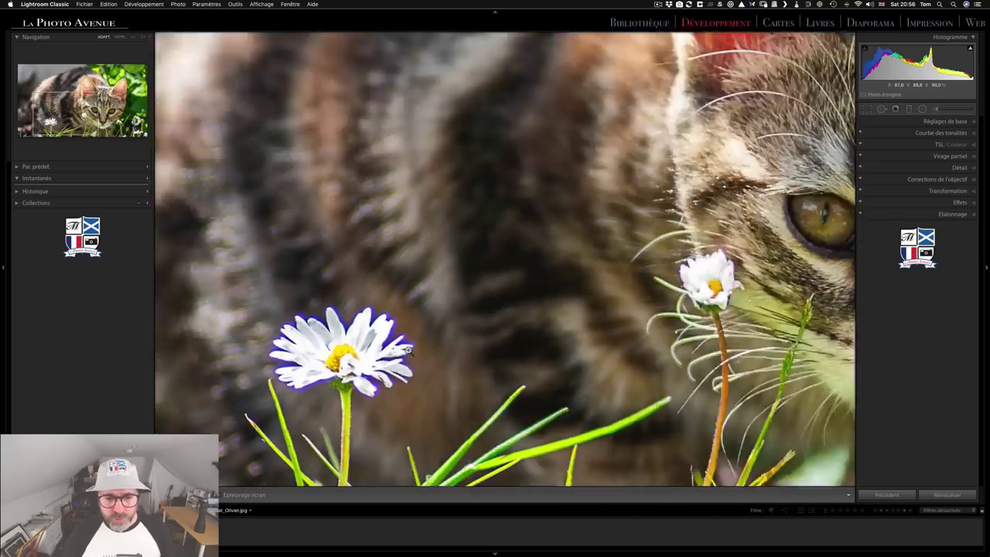
{"action": "left_click", "coordinate": [407, 349]}
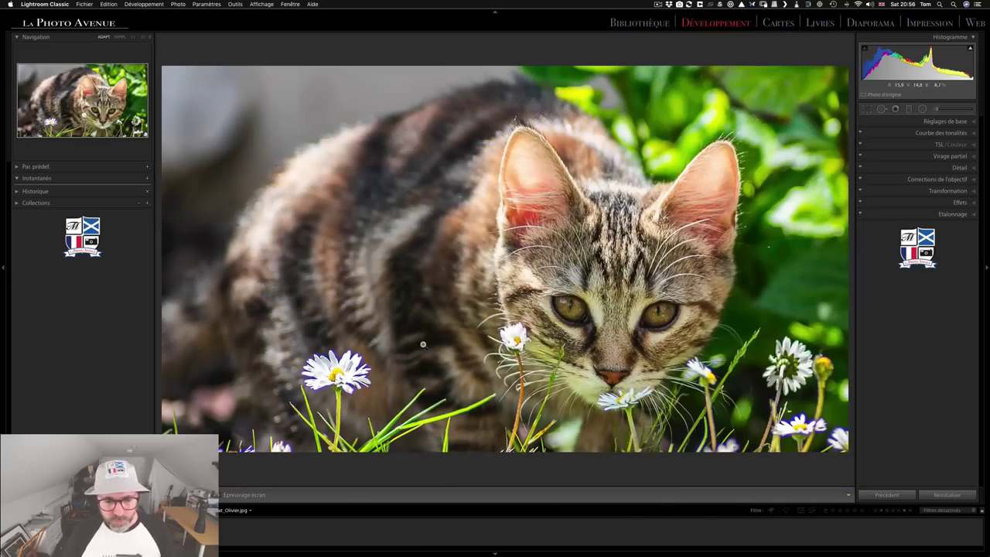
{"action": "left_click", "coordinate": [347, 372]}
{"action": "key", "text": "super+minus"}
{"action": "left_click", "coordinate": [441, 280]}
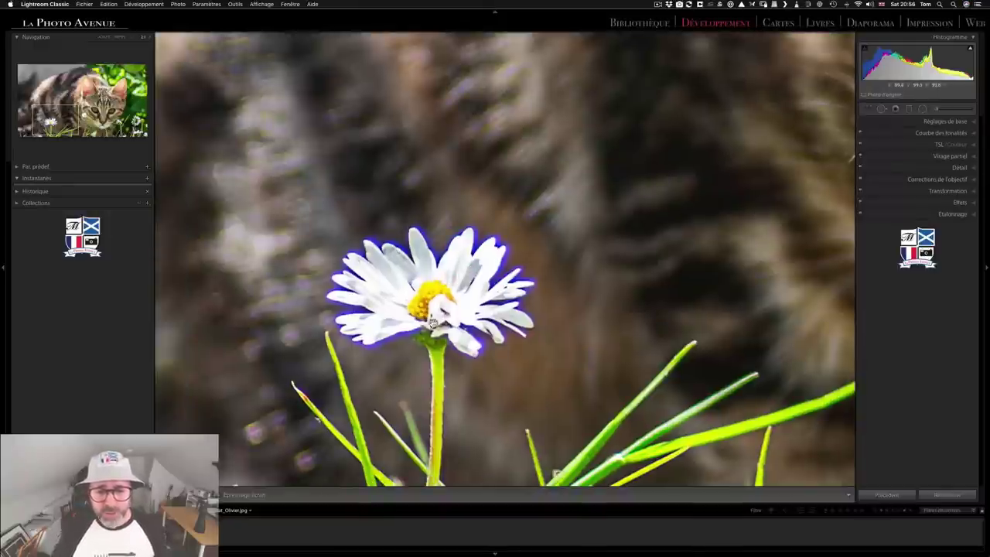
{"action": "left_click_drag", "start_coordinate": [433, 324], "coordinate": [567, 185]}
{"action": "scroll", "coordinate": [524, 257], "scroll_direction": "right", "scroll_amount": 5}
{"action": "scroll", "coordinate": [534, 263], "scroll_direction": "right", "scroll_amount": 5}
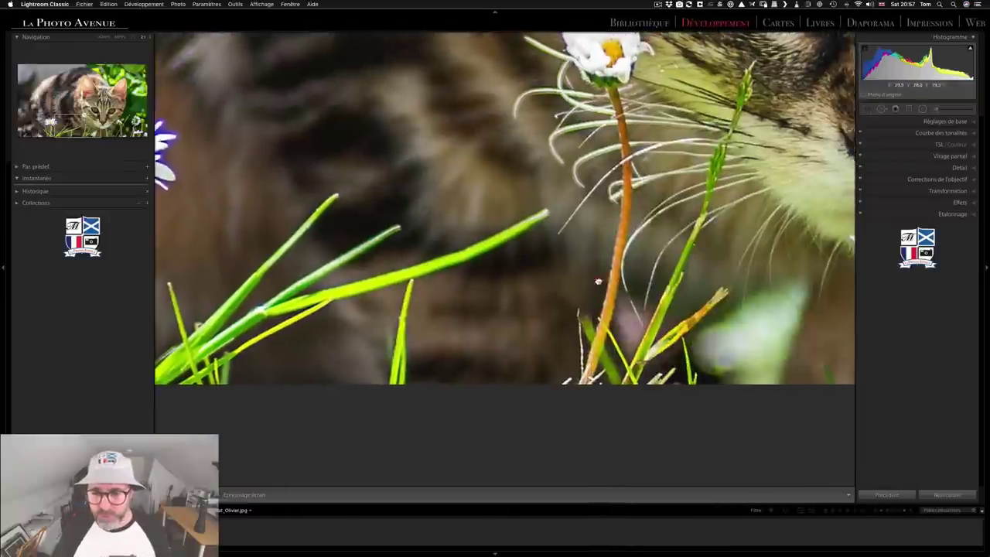
{"action": "scroll", "coordinate": [541, 267], "scroll_direction": "up", "scroll_amount": 5}
{"action": "scroll", "coordinate": [548, 270], "scroll_direction": "right", "scroll_amount": 5}
{"action": "scroll", "coordinate": [548, 270], "scroll_direction": "right", "scroll_amount": 5}
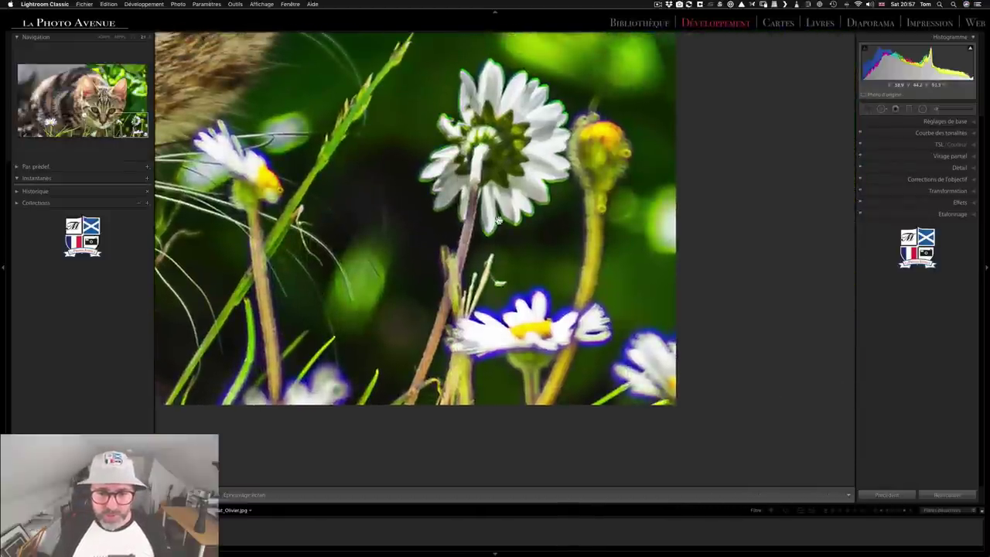
{"action": "left_click", "coordinate": [438, 255]}
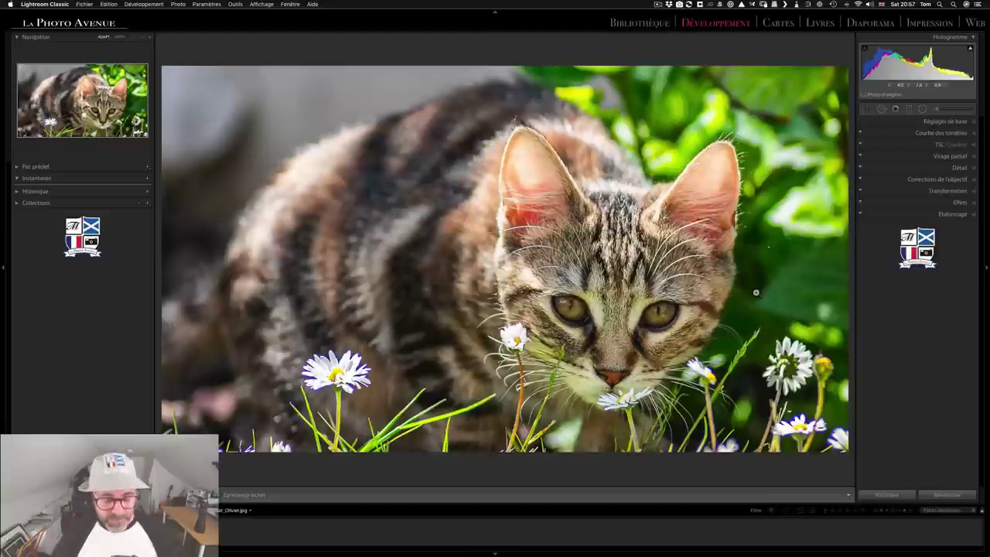
Switch to Photoshop to show the Aberration_Chromatique-Aucune.psd perfect-lens diagram
{"action": "key", "text": "super+Tab"}
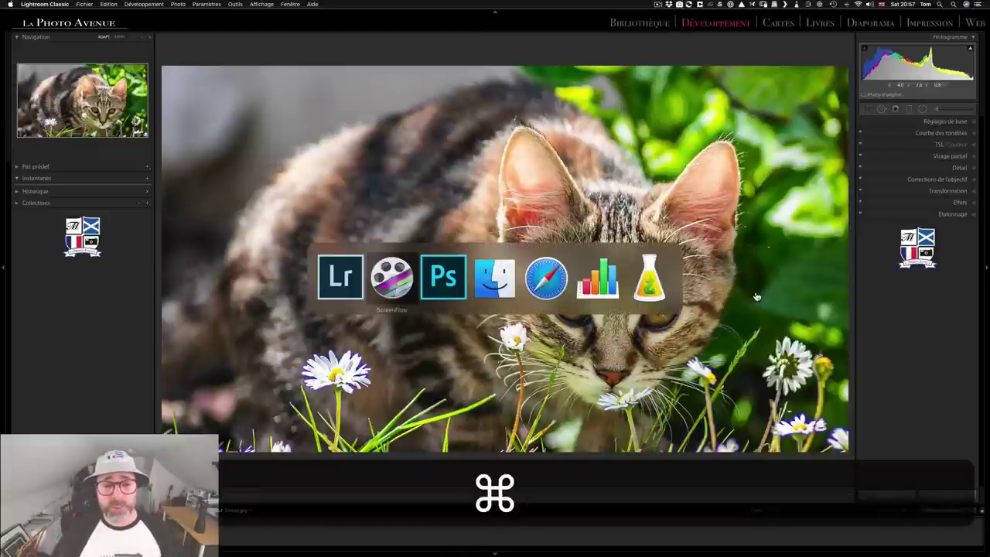
{"action": "key", "text": "super+Tab"}
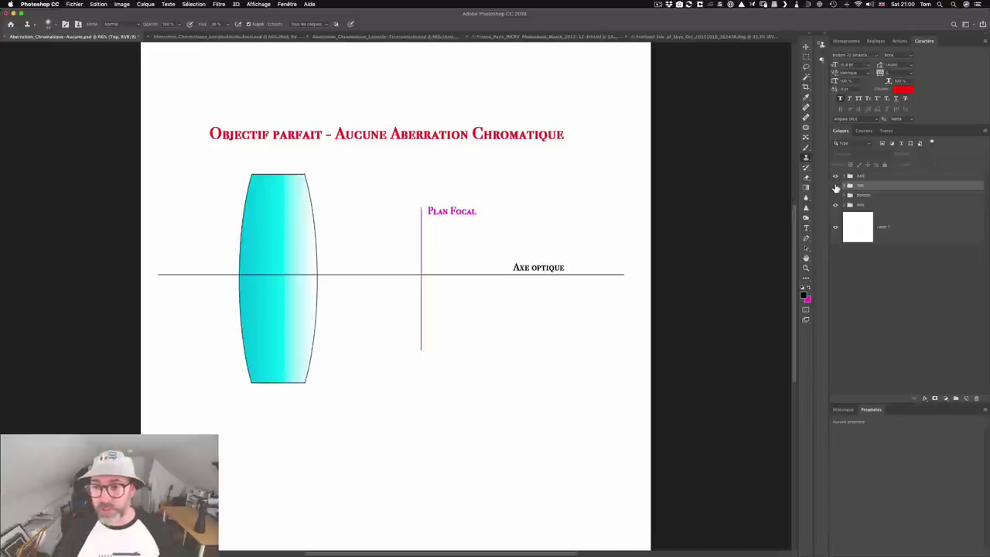
Reveal the upper and lower ray layers in the perfect-lens diagram, then switch to the Longitudinale/Axiale document
{"action": "left_click", "coordinate": [835, 186]}
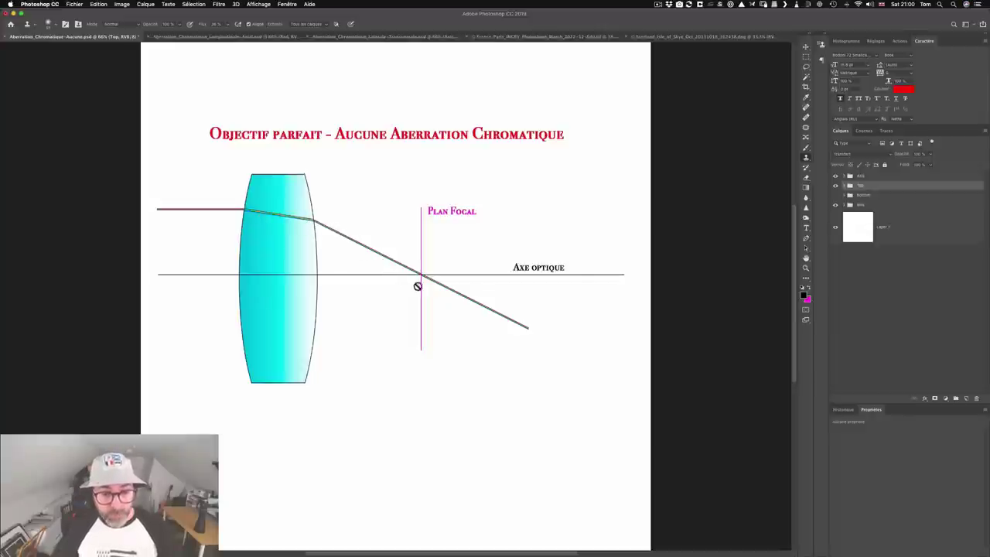
{"action": "left_click", "coordinate": [835, 195]}
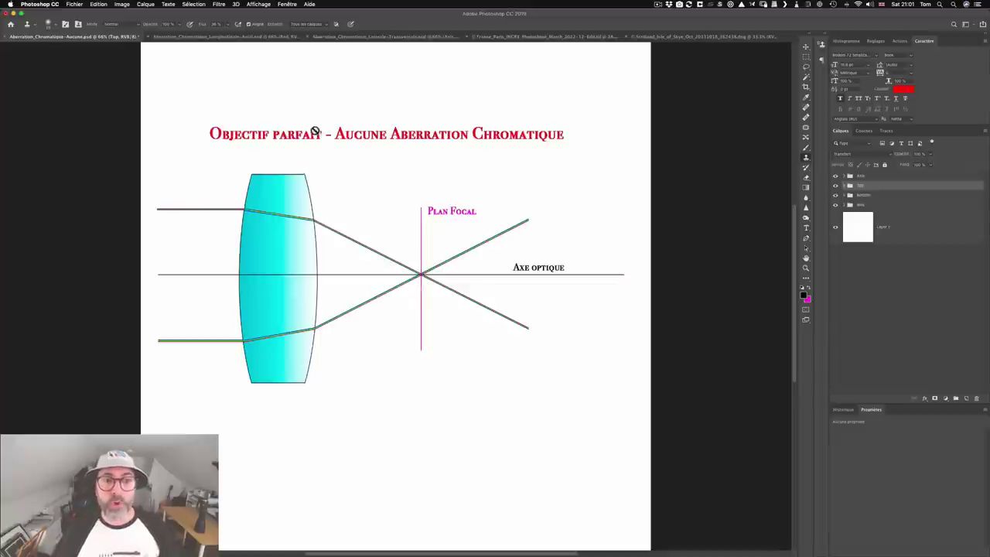
{"action": "left_click", "coordinate": [245, 38]}
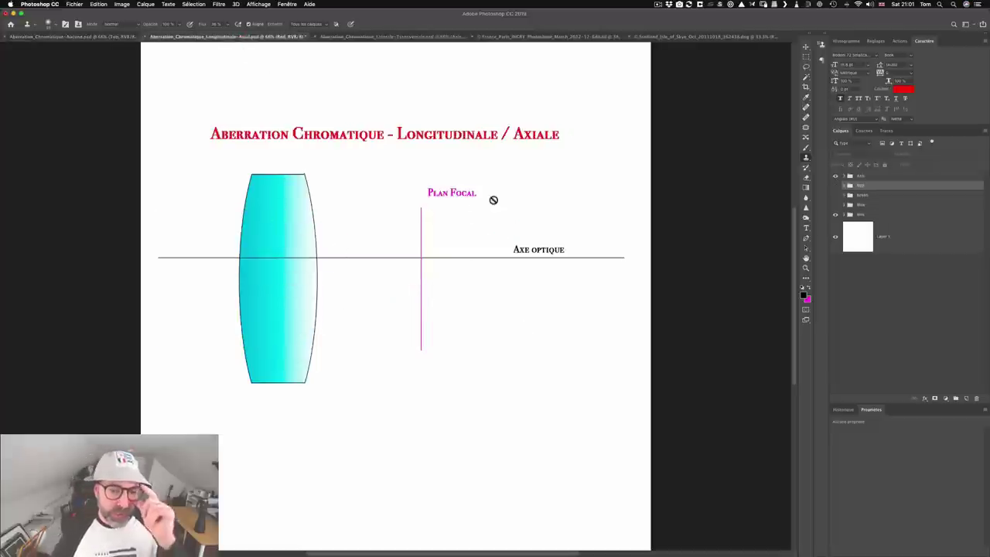
Make the Red and Green ray layer groups visible in the longitudinal diagram
{"action": "left_click", "coordinate": [835, 186]}
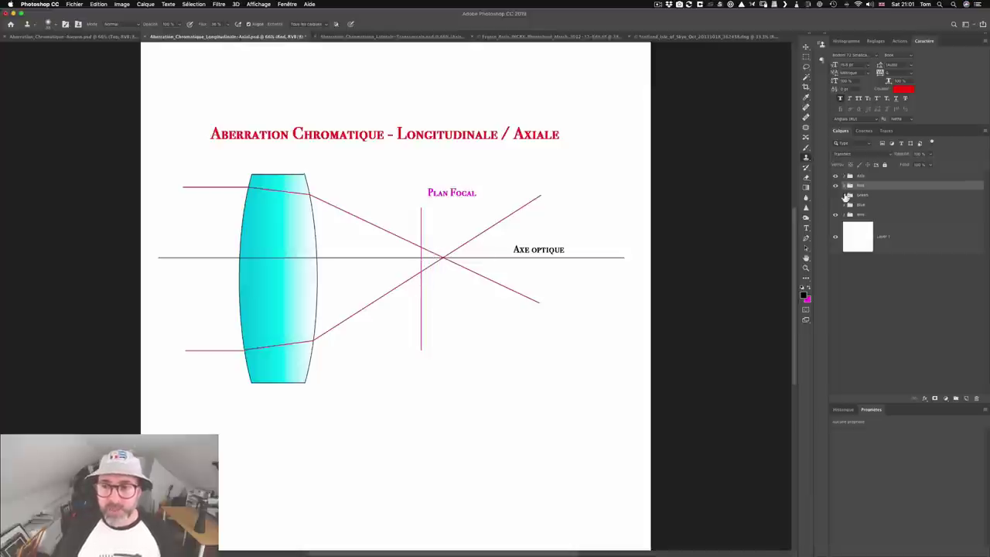
{"action": "left_click", "coordinate": [835, 195]}
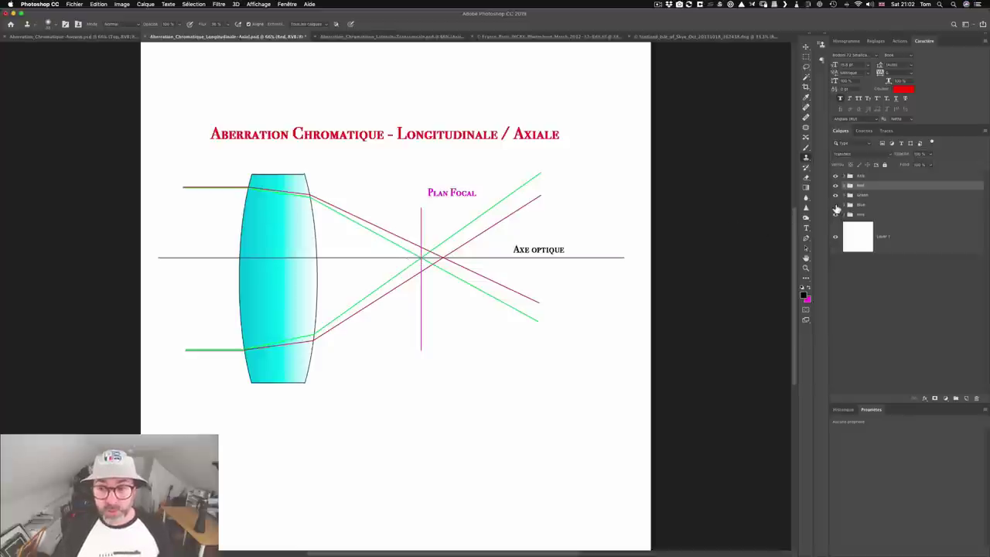
Show the Blue rays, set the ray layer to Overlay blending, then switch to the lateral document
{"action": "left_click", "coordinate": [835, 205]}
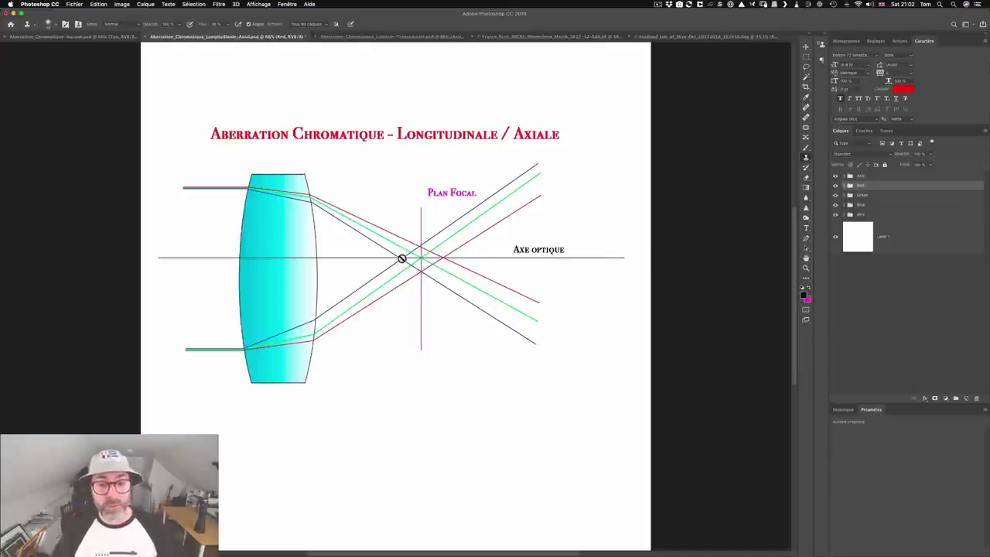
{"action": "key", "text": "shift+alt+n"}
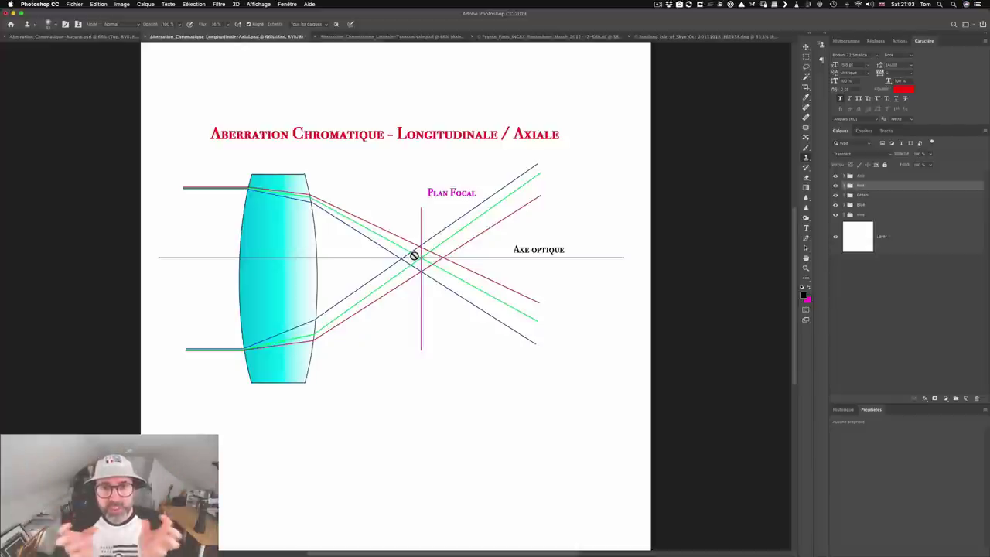
{"action": "key", "text": "shift+alt+o"}
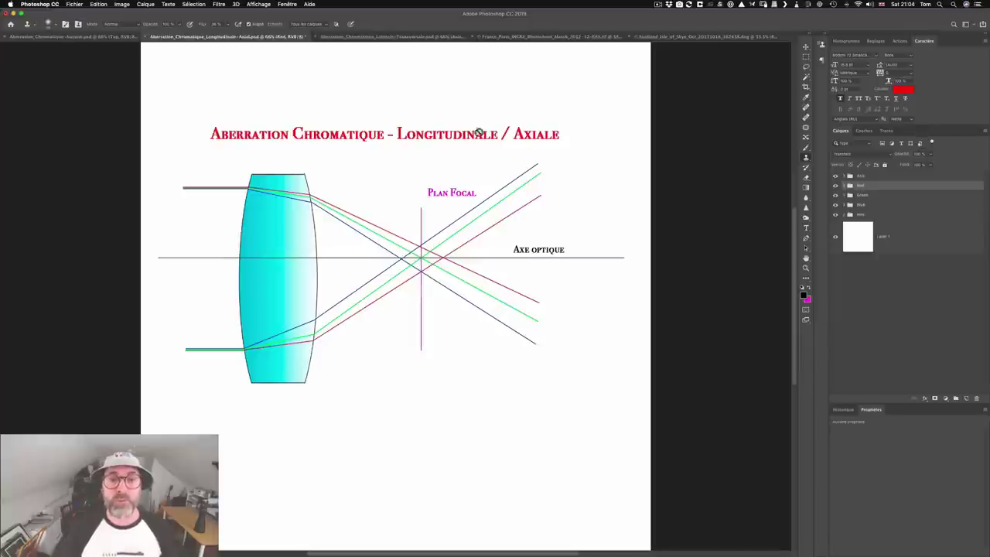
{"action": "left_click", "coordinate": [431, 38]}
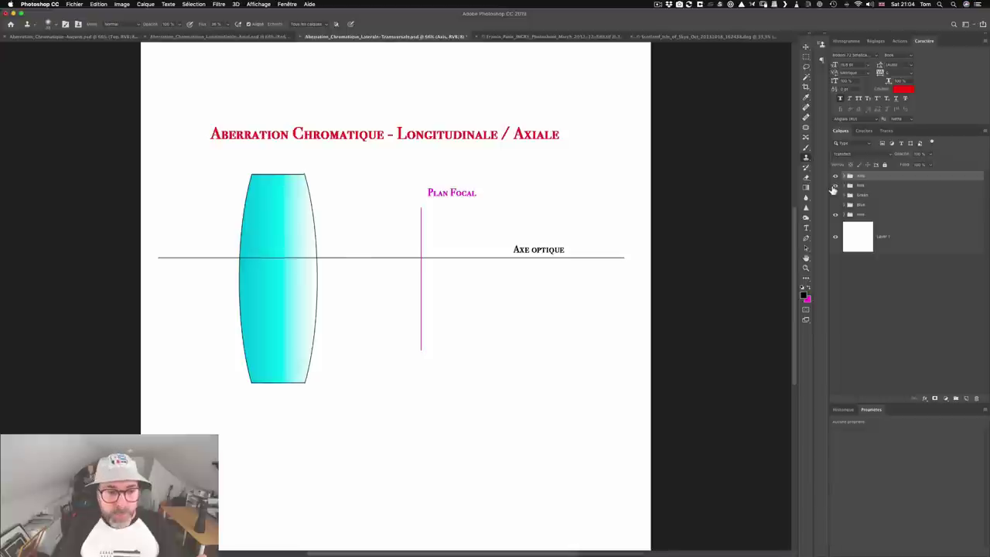
Turn on the Red and Green ray groups in the lateral diagram
{"action": "left_click", "coordinate": [835, 185]}
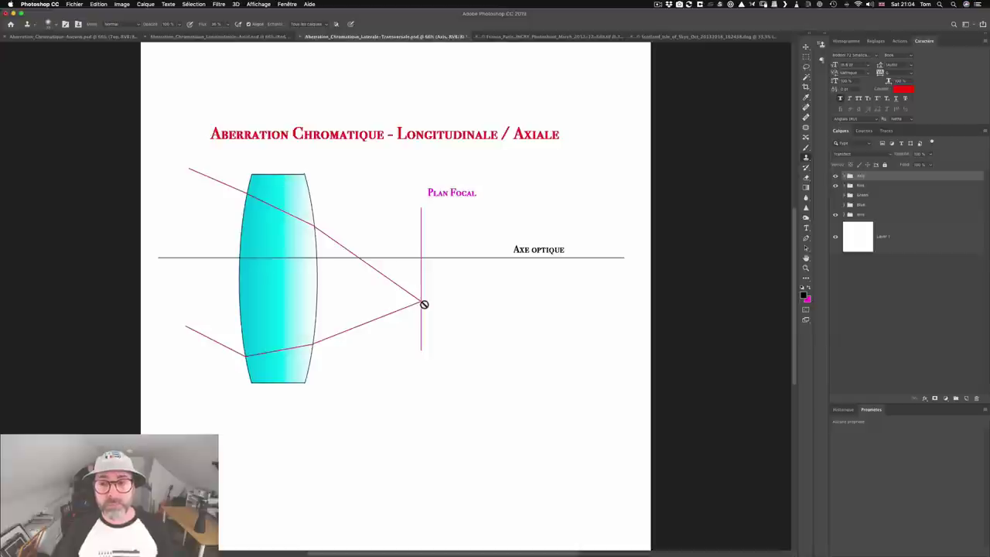
{"action": "left_click", "coordinate": [835, 195]}
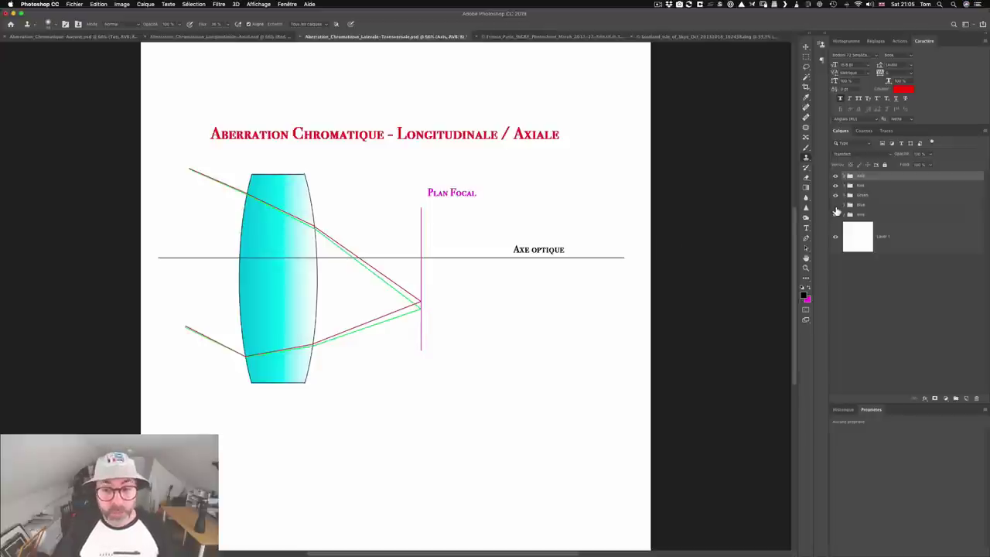
Show the Blue ray group in the lateral diagram, then switch to Lightroom Classic
{"action": "left_click", "coordinate": [835, 205]}
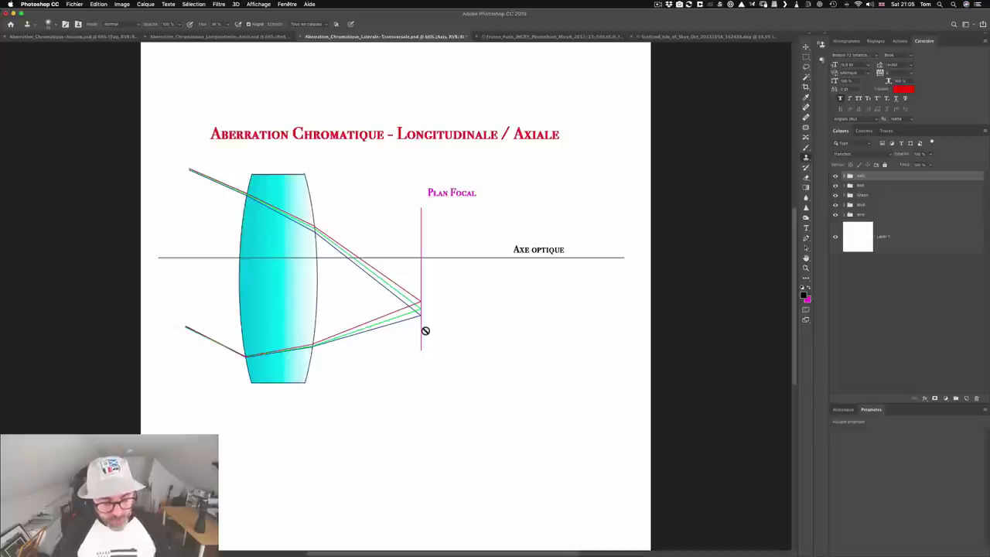
{"action": "key", "text": "super+Tab"}
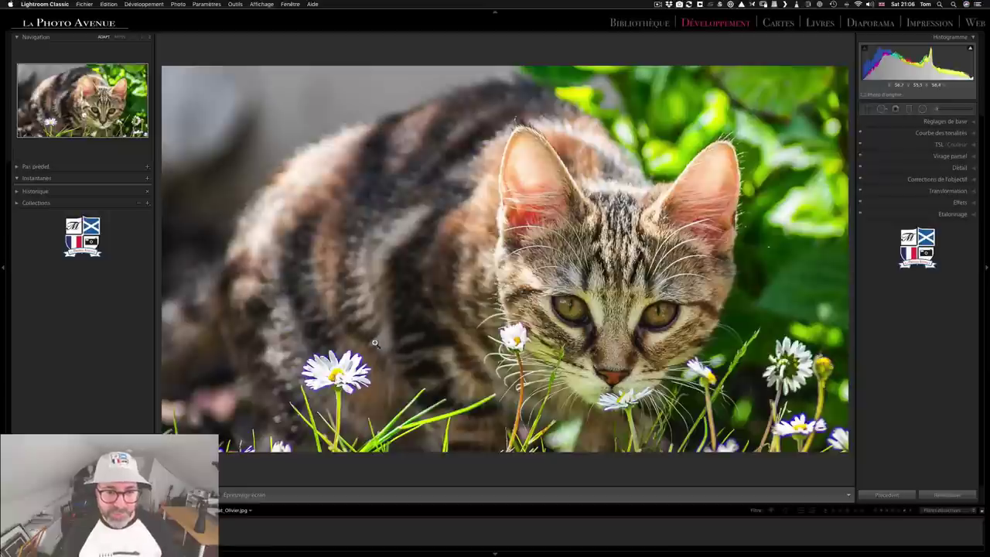
Advance to the next filmstrip photo, the ruined Jedburgh abbey nave
{"action": "key", "text": "Right"}
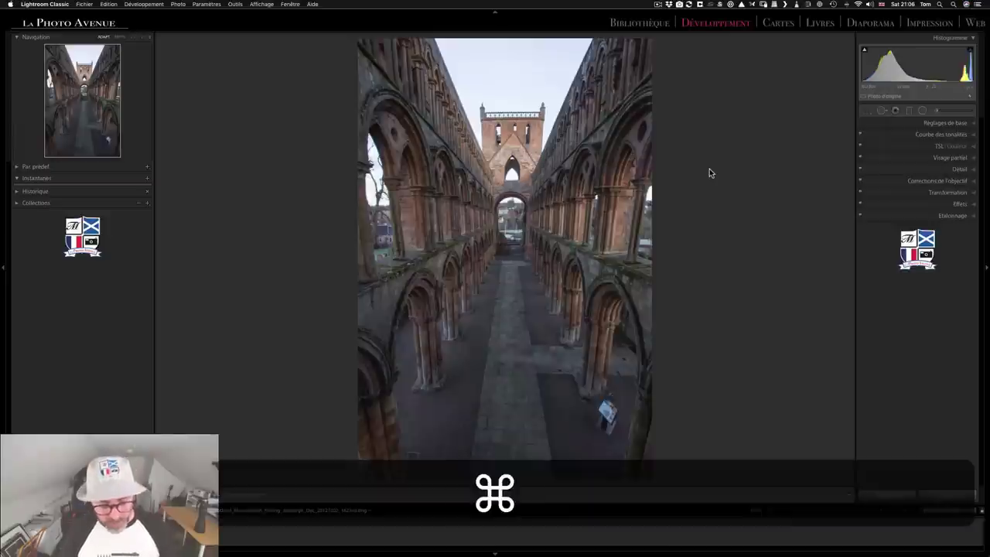
Cycle through applications to view Adobe's Blending modes help page in Safari
{"action": "key", "text": "super+Tab"}
{"action": "key", "text": "super+Tab"}
{"action": "key", "text": "super+Tab"}
{"action": "key", "text": "super+Tab"}
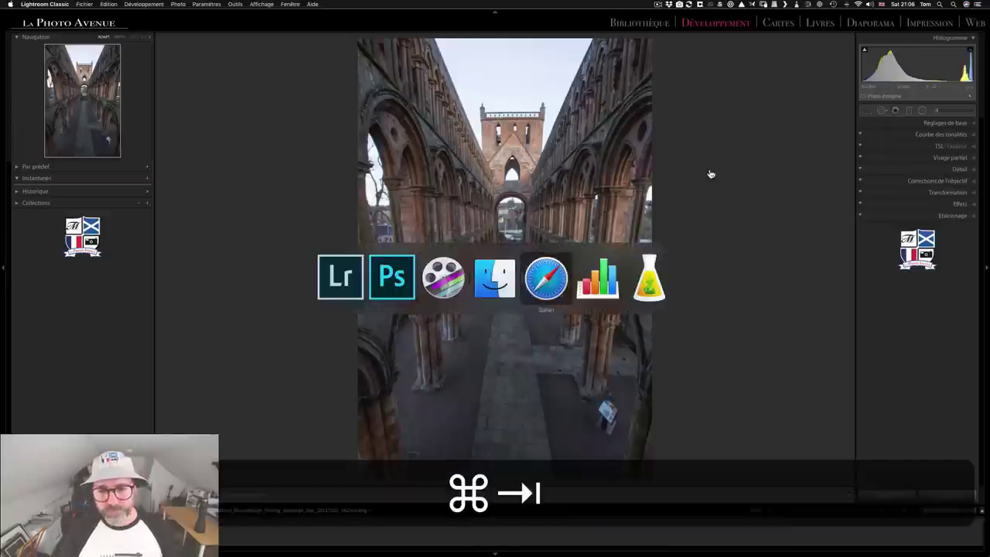
{"action": "key", "text": "super+Tab"}
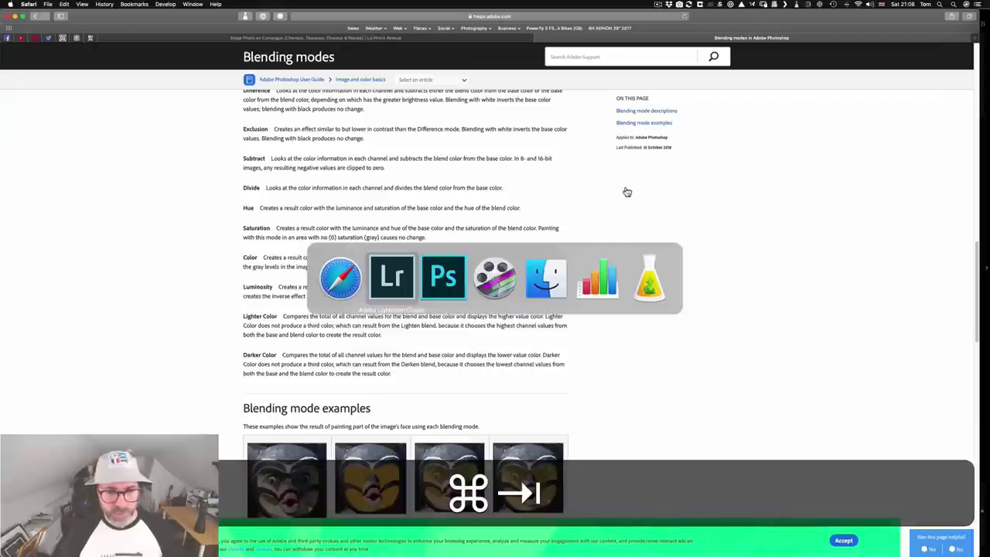
{"action": "key", "text": "super+Tab"}
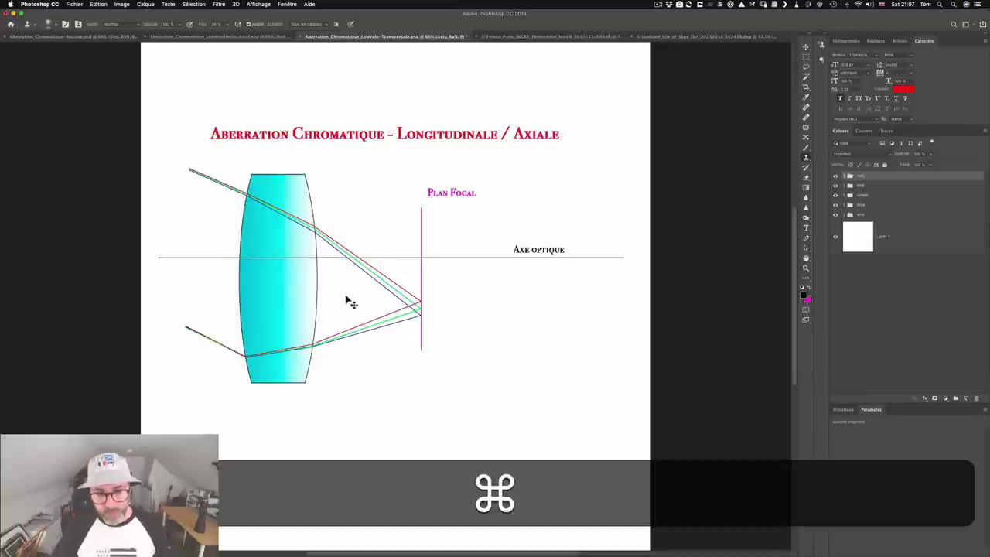
Return to Lightroom Classic and reopen the abbey photo in Développement via Bibliothèque
{"action": "key", "text": "super+Tab"}
{"action": "key", "text": "super+Tab"}
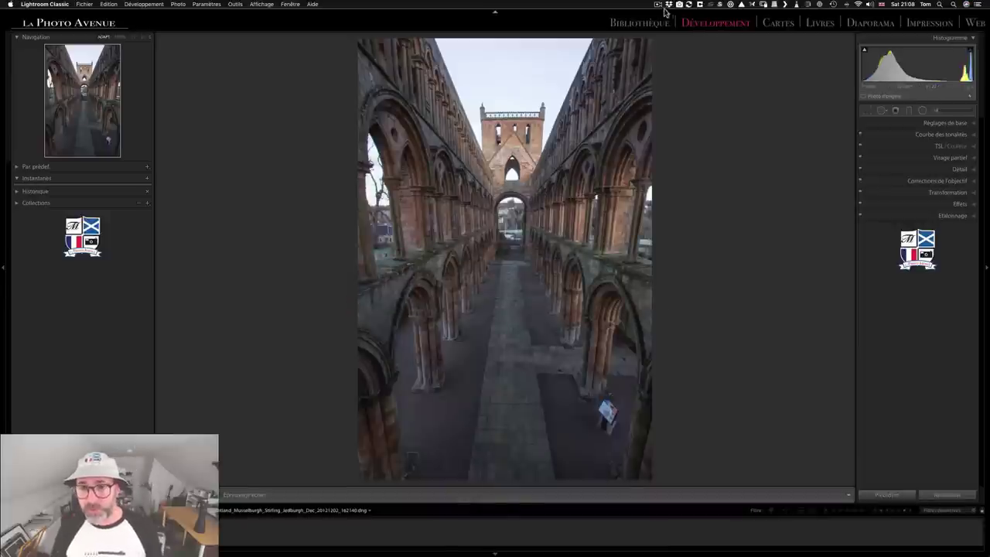
{"action": "left_click", "coordinate": [639, 22]}
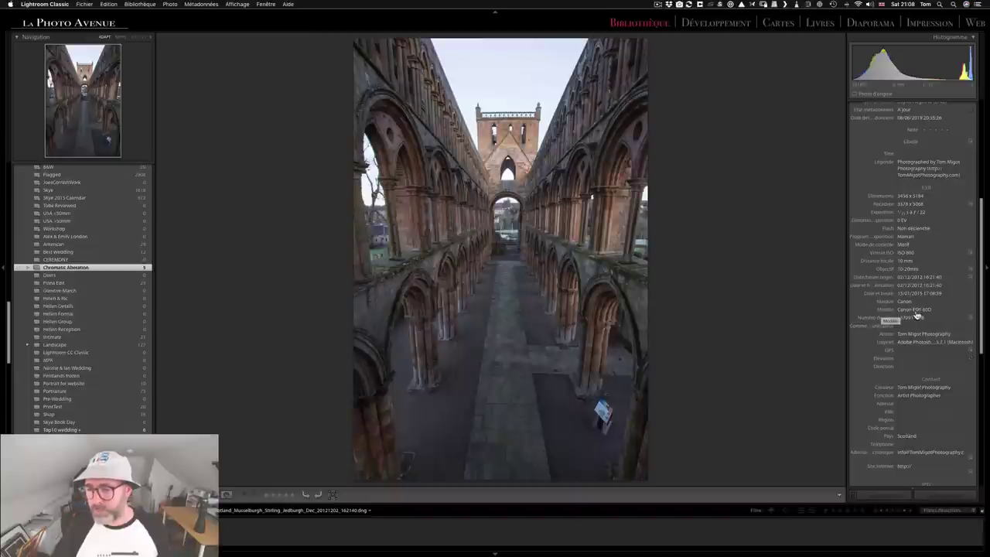
{"action": "left_click", "coordinate": [719, 23]}
{"action": "left_click", "coordinate": [524, 173]}
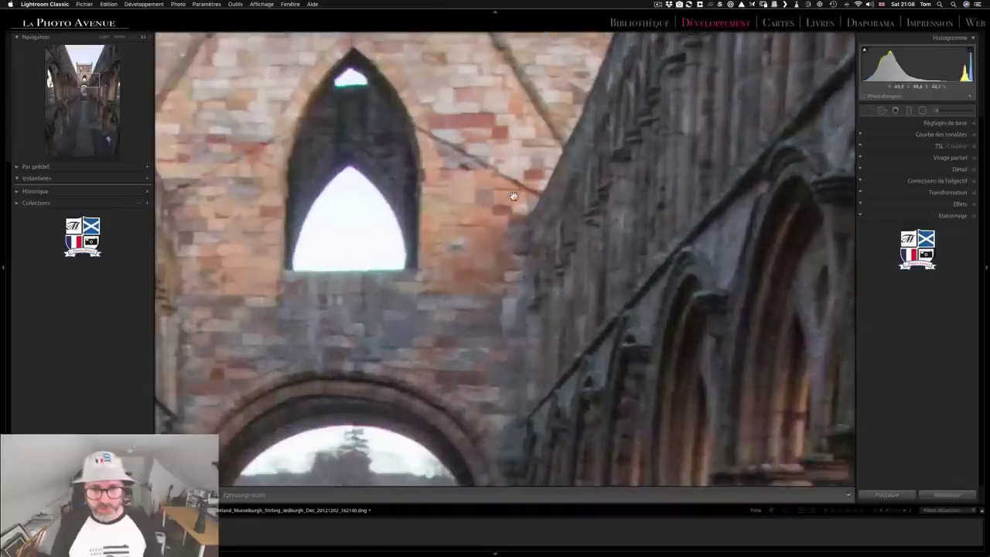
{"action": "mouse_move", "coordinate": [413, 162]}
{"action": "left_mouse_down"}
{"action": "mouse_move", "coordinate": [505, 201]}
{"action": "mouse_move", "coordinate": [545, 262]}
{"action": "left_mouse_up"}
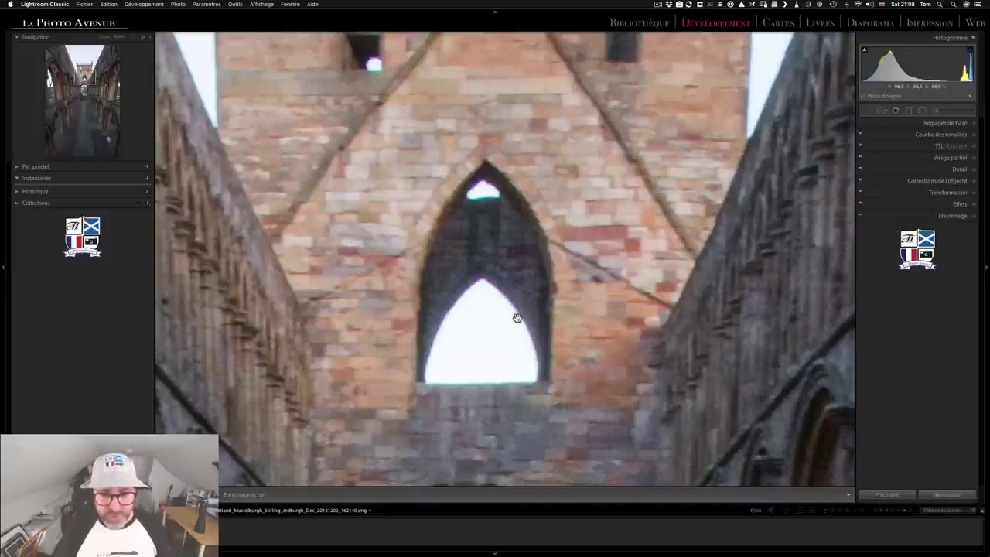
{"action": "left_click_drag", "start_coordinate": [488, 228], "coordinate": [487, 343]}
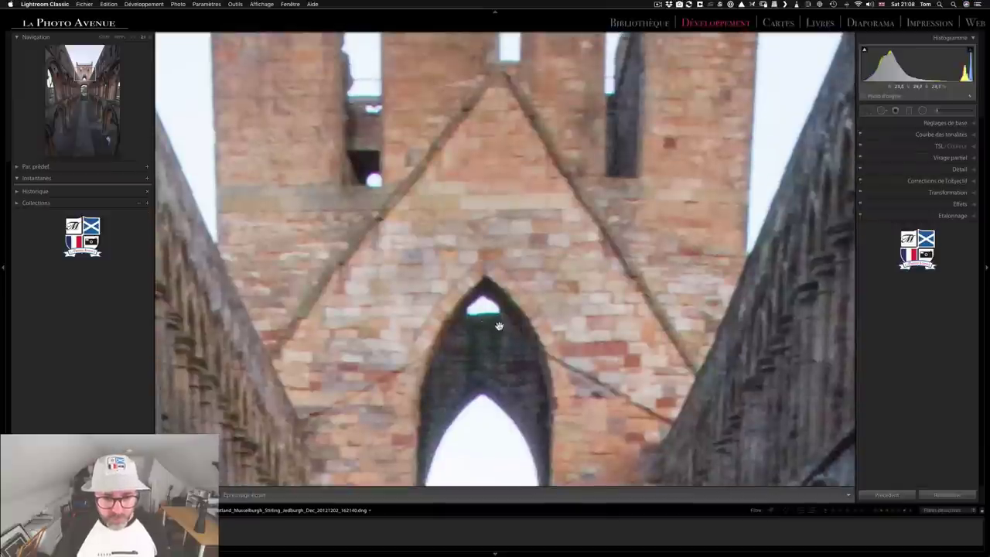
{"action": "left_click_drag", "start_coordinate": [469, 256], "coordinate": [400, 430]}
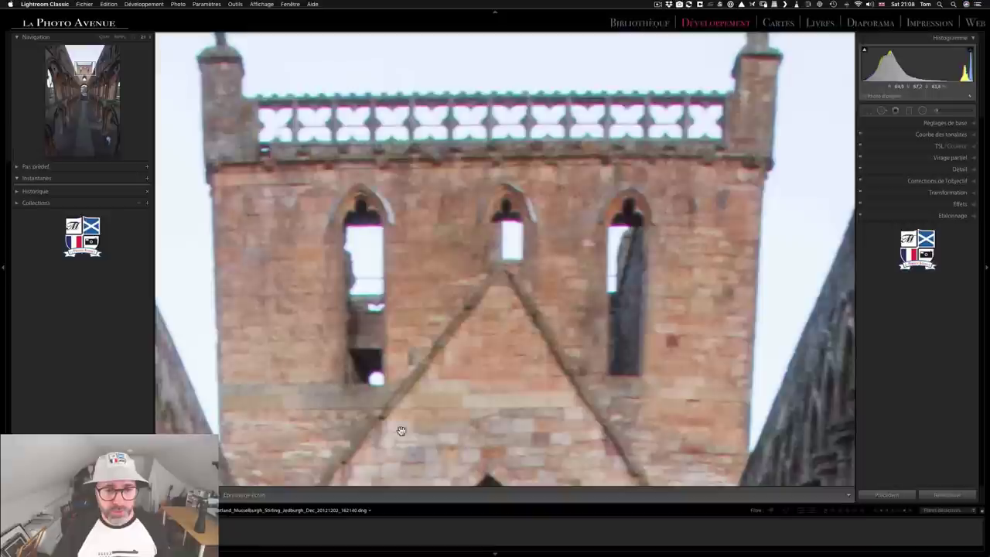
{"action": "left_click", "coordinate": [542, 173]}
{"action": "left_click", "coordinate": [517, 146]}
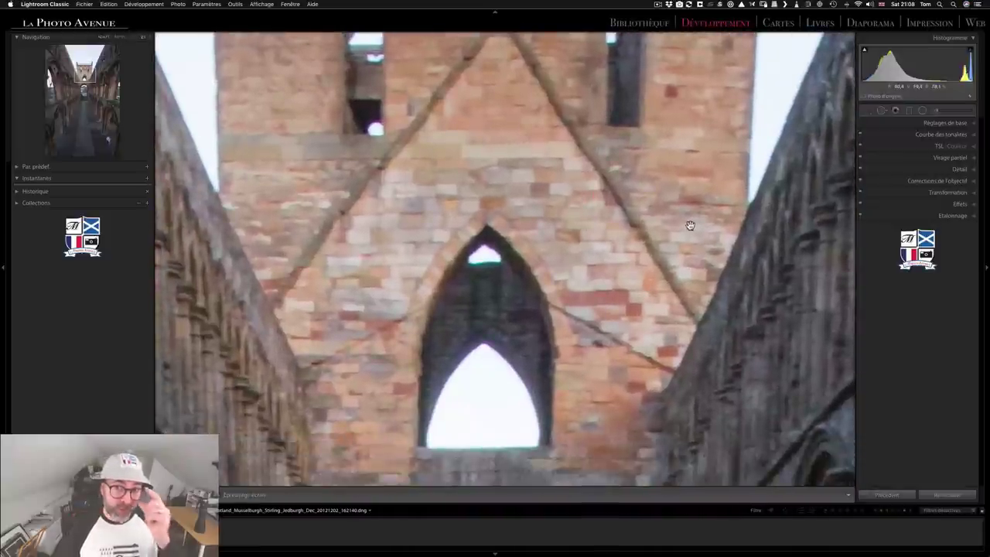
Enable lens profile correction for the abbey photo, keeping the Adobe Sigma 10-20mm profile
{"action": "left_click", "coordinate": [916, 182]}
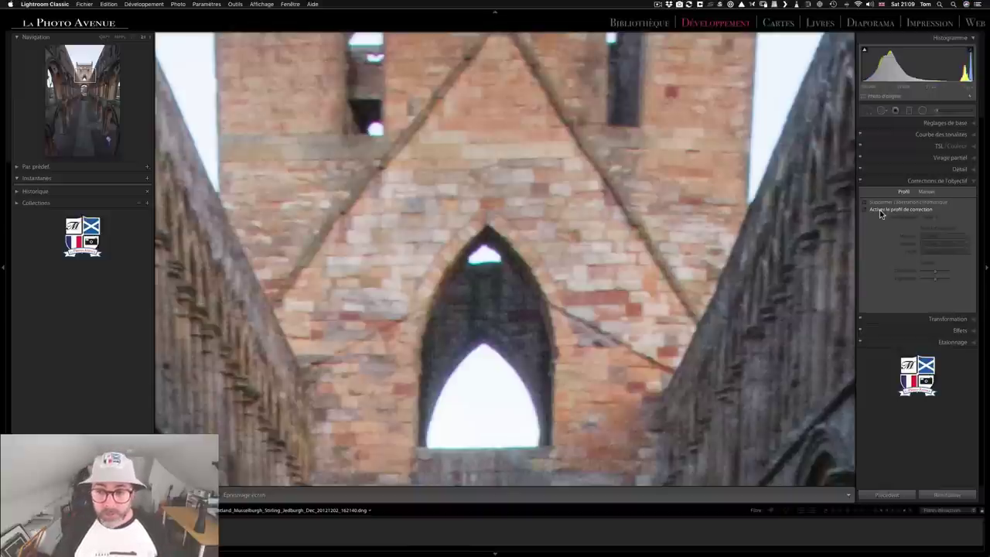
{"action": "left_click", "coordinate": [879, 210]}
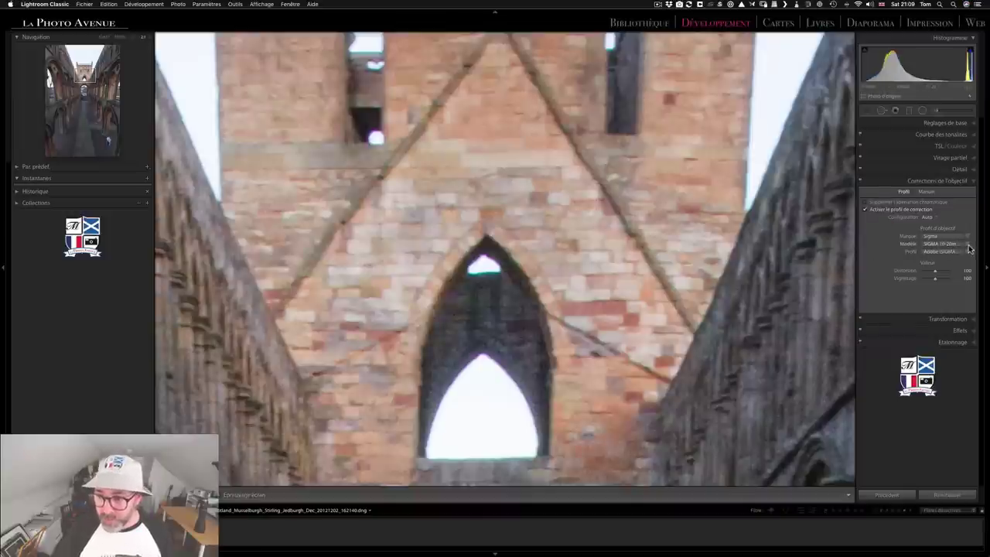
{"action": "left_click", "coordinate": [938, 252]}
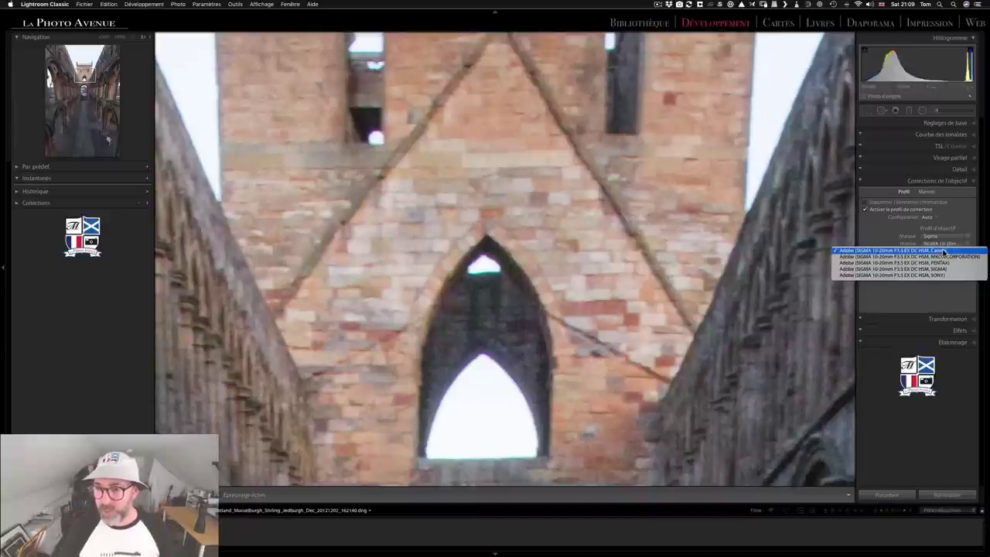
{"action": "left_click", "coordinate": [884, 231]}
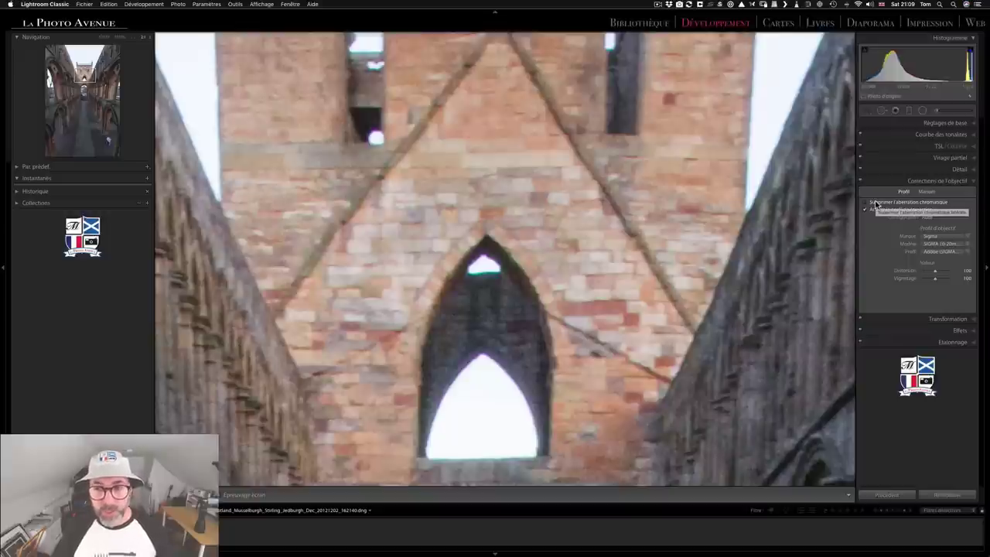
Enable Remove Chromatic Aberration, then check the arched window and balustraded tower top at 1:1
{"action": "left_click", "coordinate": [876, 204]}
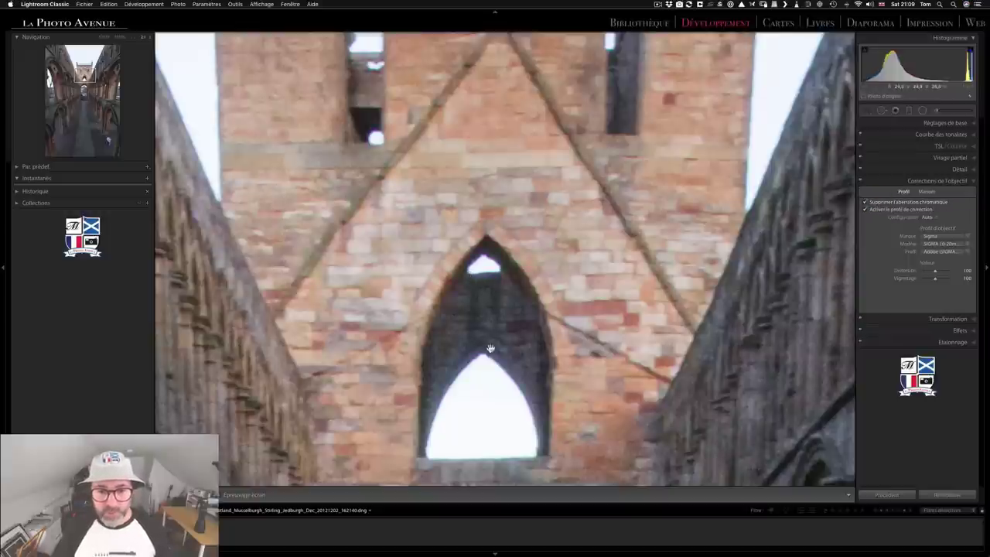
{"action": "left_click_drag", "start_coordinate": [464, 383], "coordinate": [489, 244]}
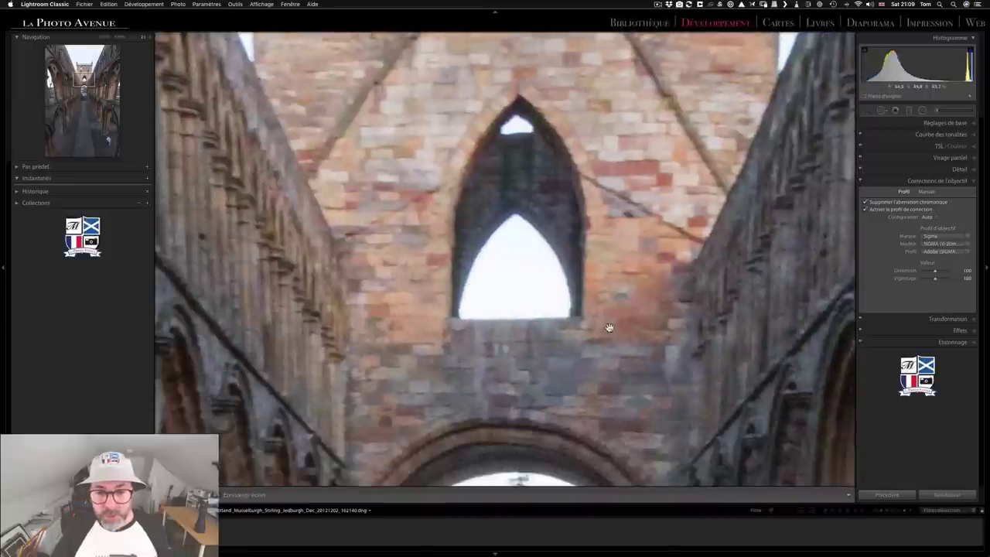
{"action": "left_click_drag", "start_coordinate": [512, 170], "coordinate": [510, 328]}
{"action": "left_click_drag", "start_coordinate": [453, 188], "coordinate": [459, 317]}
{"action": "left_click_drag", "start_coordinate": [472, 250], "coordinate": [479, 300]}
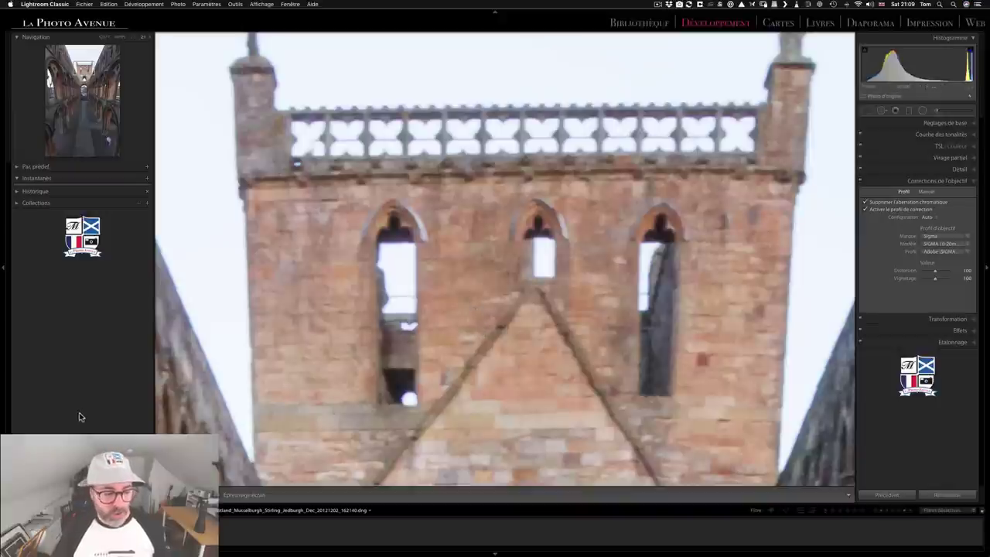
Move to the cat-and-daisies photo, inspect its fringed daisies at 1:1, and enable profile correction
{"action": "key", "text": "Right"}
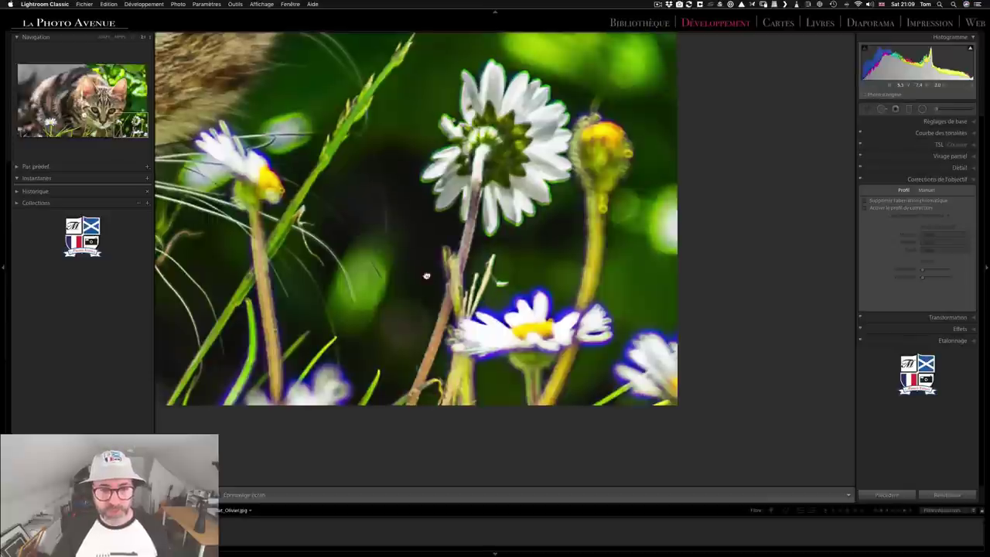
{"action": "left_click_drag", "start_coordinate": [426, 278], "coordinate": [735, 295]}
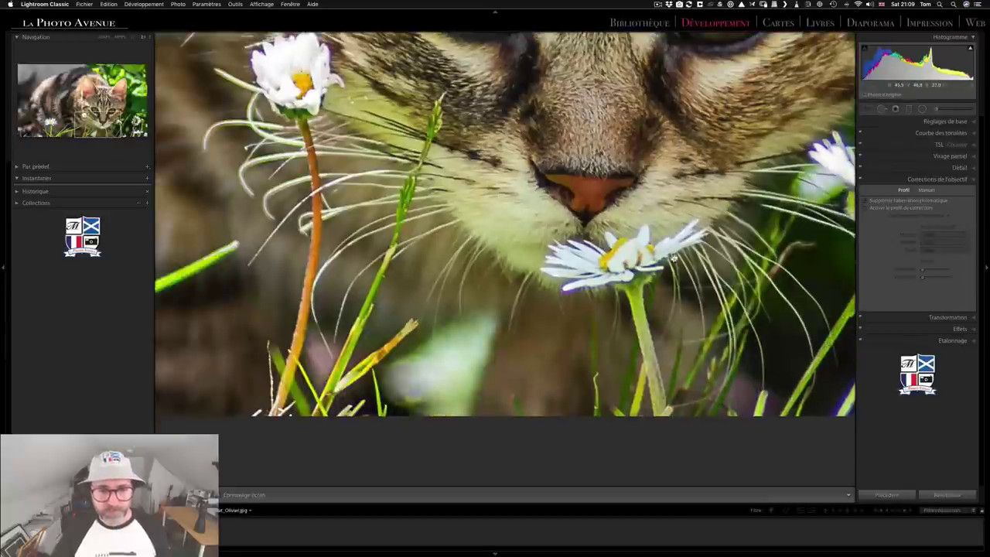
{"action": "left_click_drag", "start_coordinate": [360, 264], "coordinate": [675, 255]}
{"action": "left_click_drag", "start_coordinate": [410, 277], "coordinate": [658, 261]}
{"action": "mouse_move", "coordinate": [517, 261]}
{"action": "left_mouse_down"}
{"action": "mouse_move", "coordinate": [698, 260]}
{"action": "mouse_move", "coordinate": [376, 227]}
{"action": "left_mouse_up"}
{"action": "left_click_drag", "start_coordinate": [629, 251], "coordinate": [405, 229]}
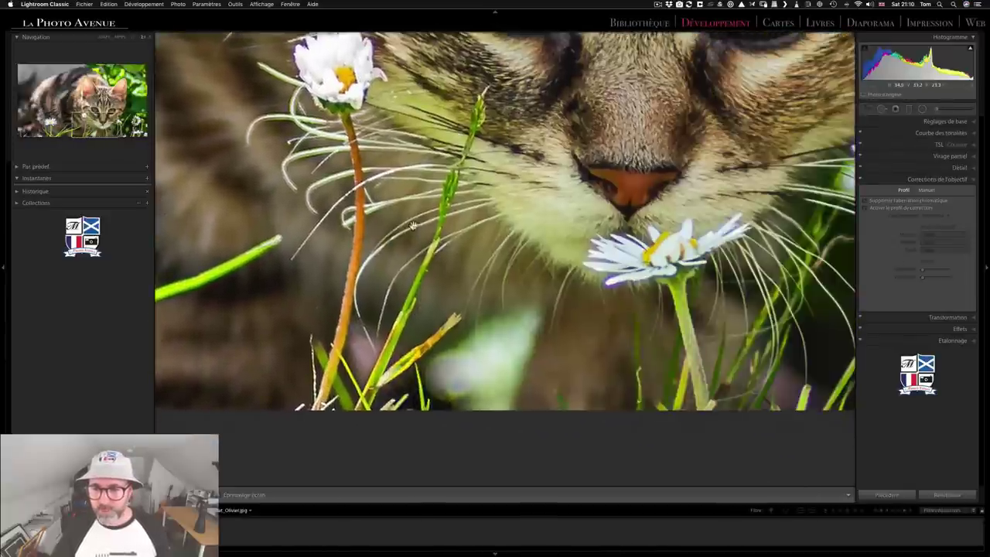
{"action": "left_click_drag", "start_coordinate": [658, 231], "coordinate": [361, 255]}
{"action": "left_click_drag", "start_coordinate": [619, 255], "coordinate": [395, 255]}
{"action": "left_click_drag", "start_coordinate": [480, 267], "coordinate": [379, 223]}
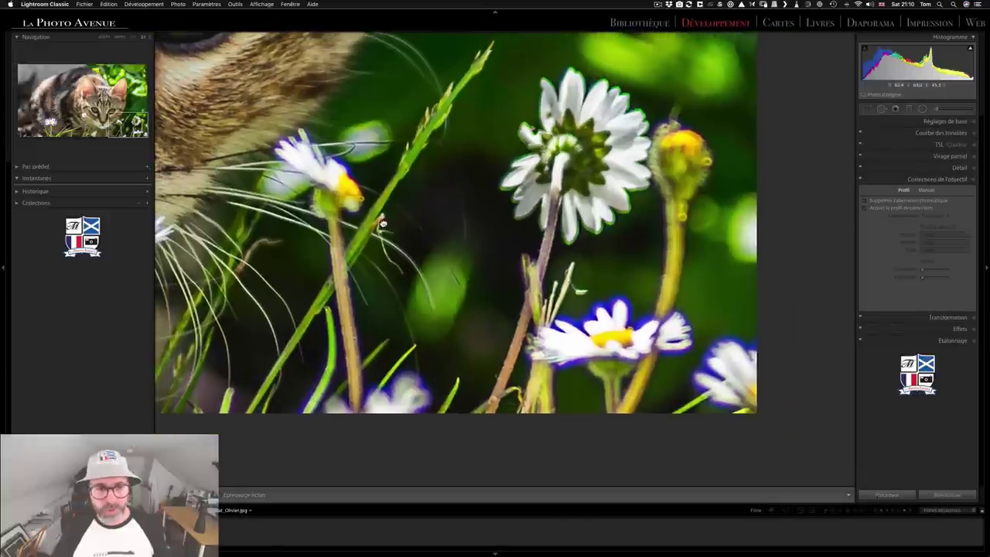
{"action": "left_click", "coordinate": [875, 211]}
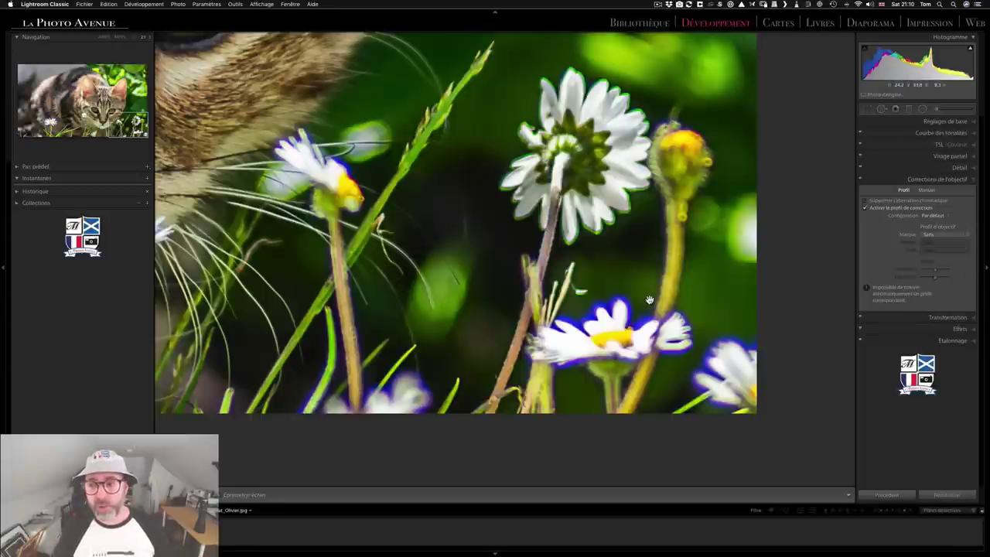
Apply a Nikon AF-S VR Zoom-Nikkor 70-200mm f/2.8G lens profile manually, with profile corrections enabled
{"action": "left_click", "coordinate": [645, 27]}
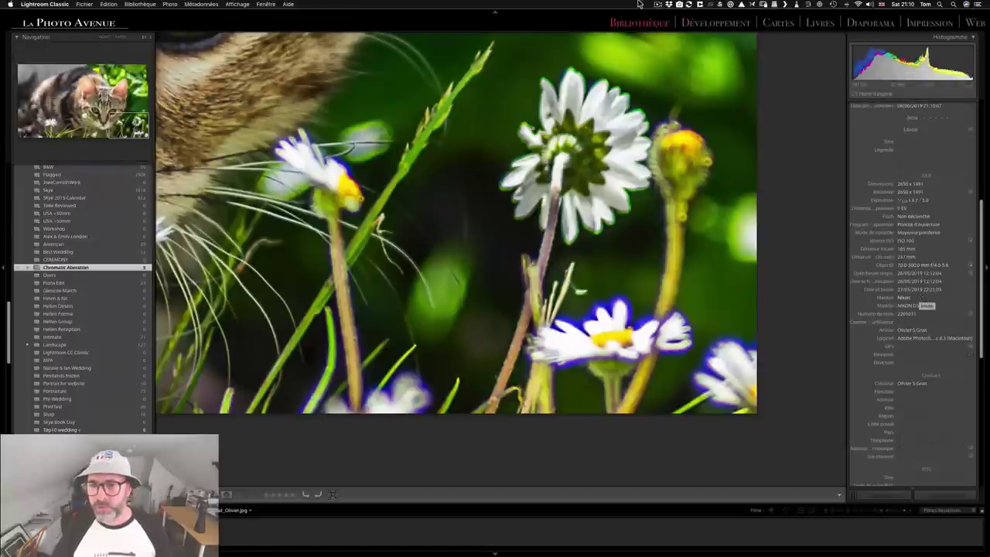
{"action": "left_click", "coordinate": [685, 22]}
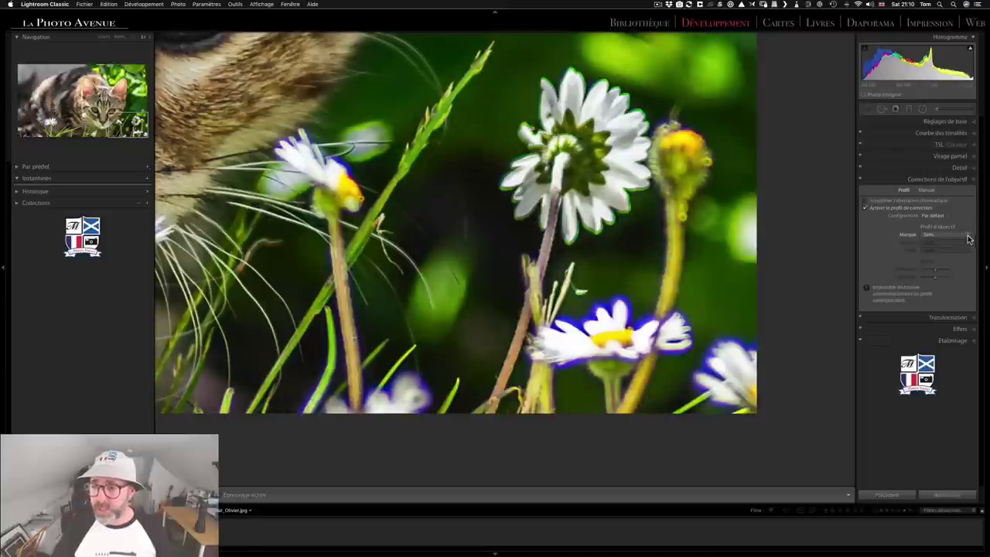
{"action": "left_click", "coordinate": [970, 240]}
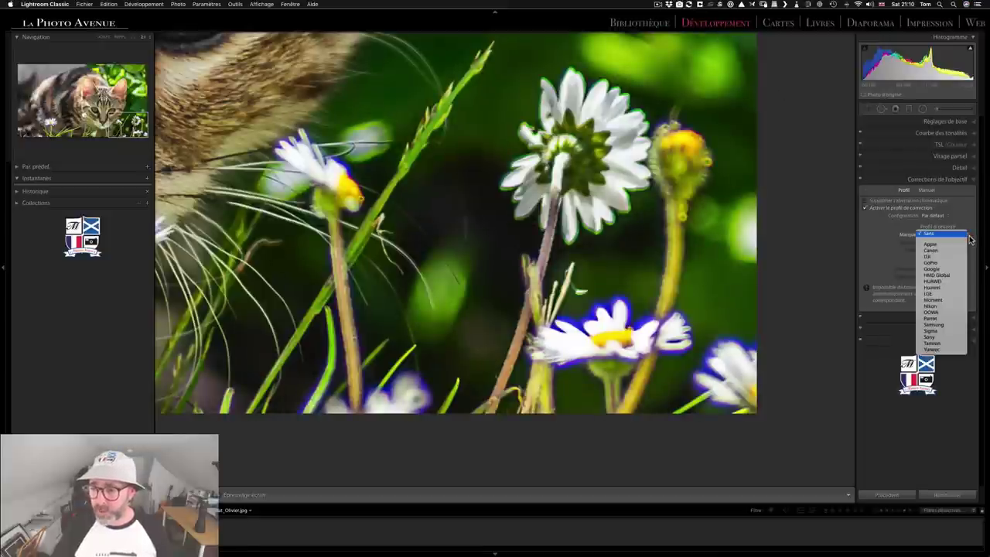
{"action": "left_click", "coordinate": [937, 306]}
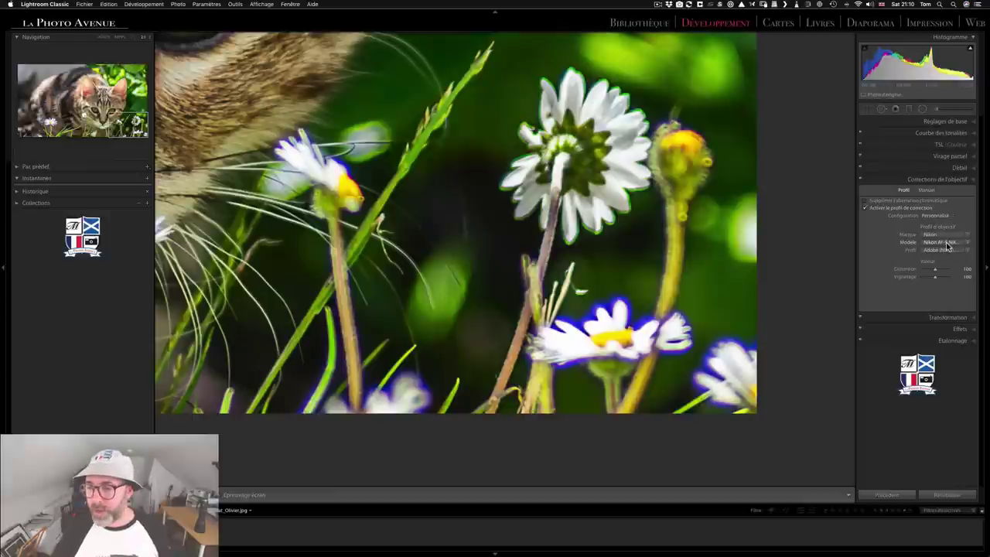
{"action": "left_click", "coordinate": [947, 243]}
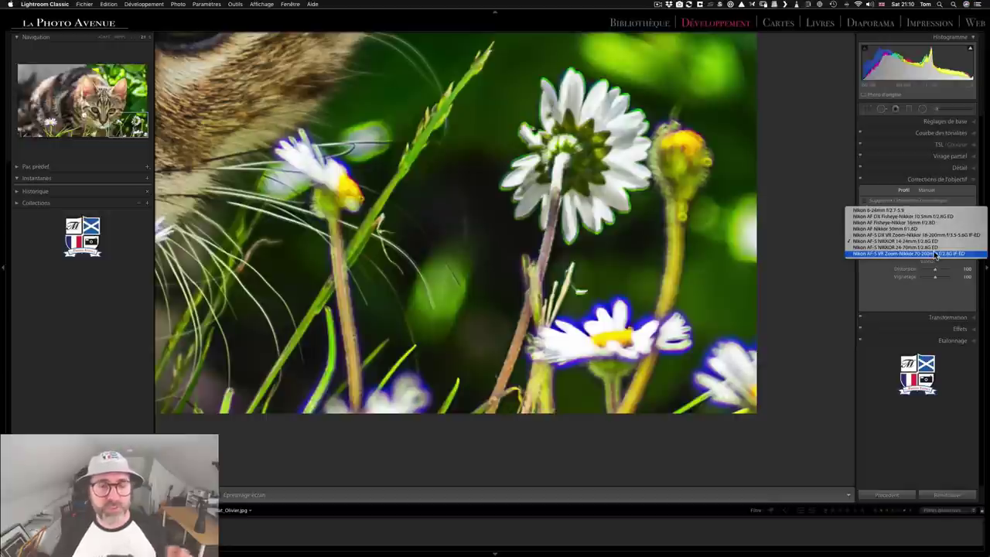
{"action": "left_click", "coordinate": [881, 288]}
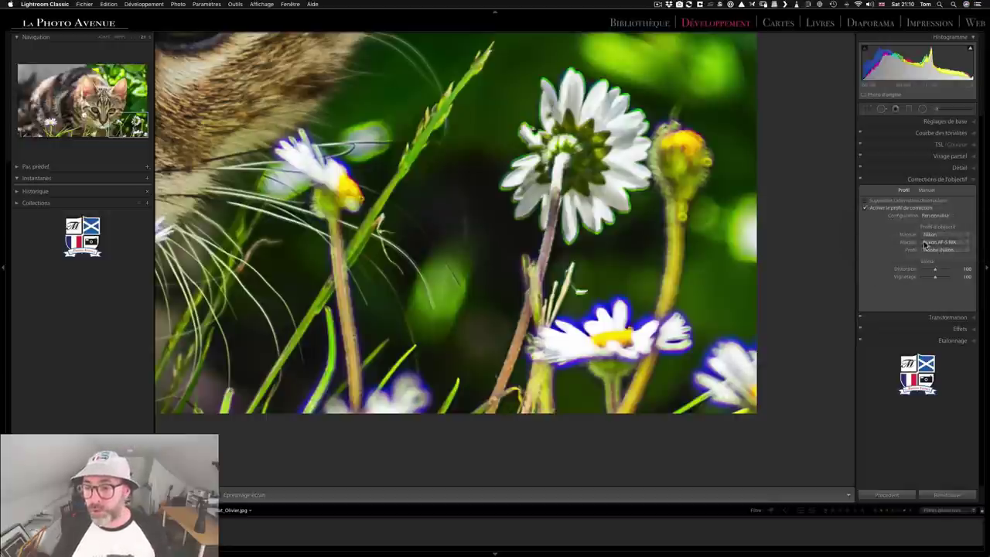
{"action": "left_click", "coordinate": [865, 201]}
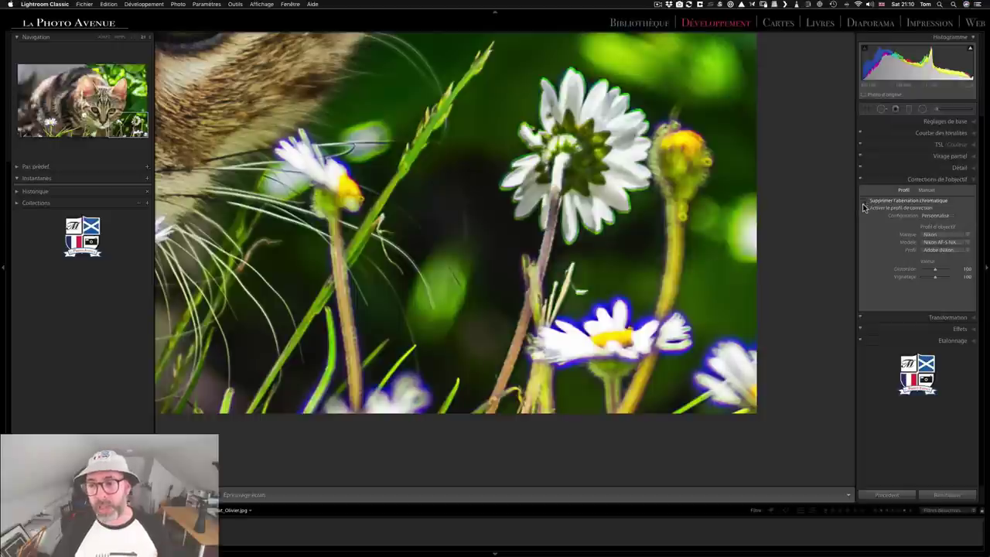
{"action": "left_click", "coordinate": [864, 208]}
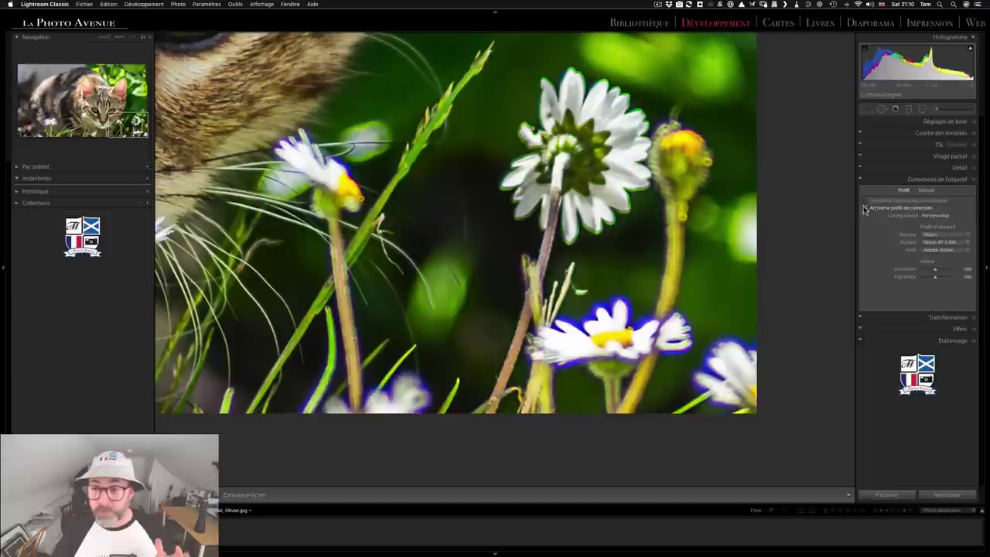
Sample the purple daisy-edge fringe with the Manual tab's Defringe eyedropper
{"action": "left_click", "coordinate": [926, 190]}
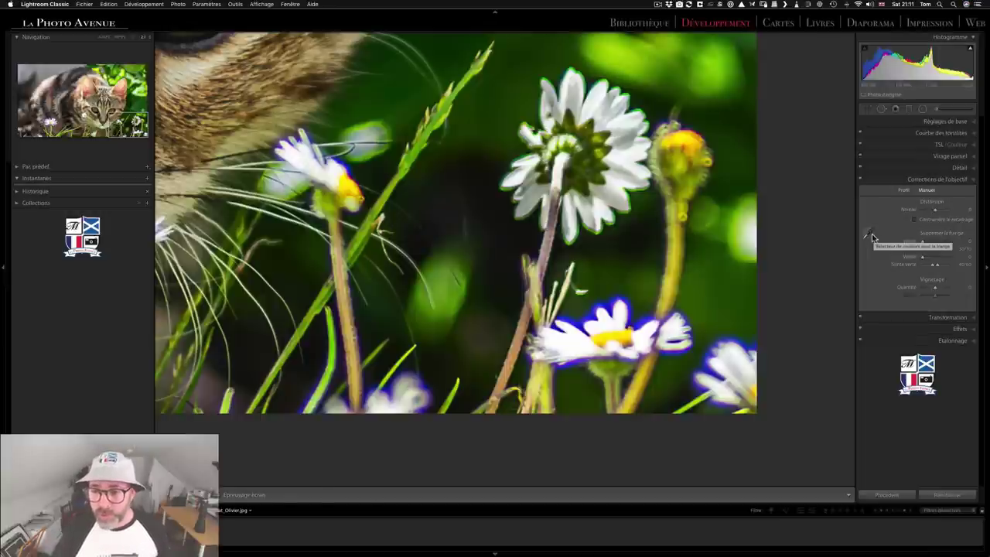
{"action": "left_click", "coordinate": [871, 235]}
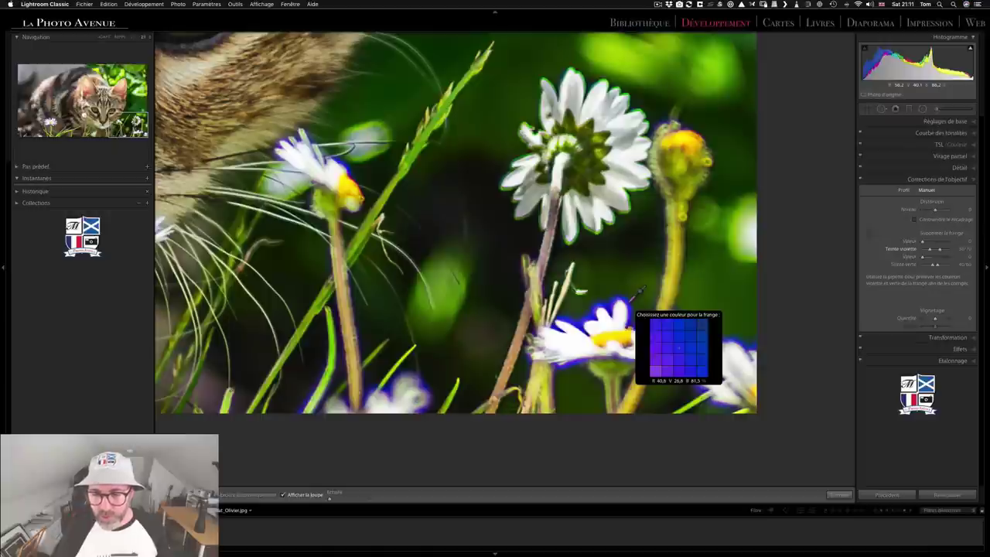
{"action": "left_click", "coordinate": [637, 295]}
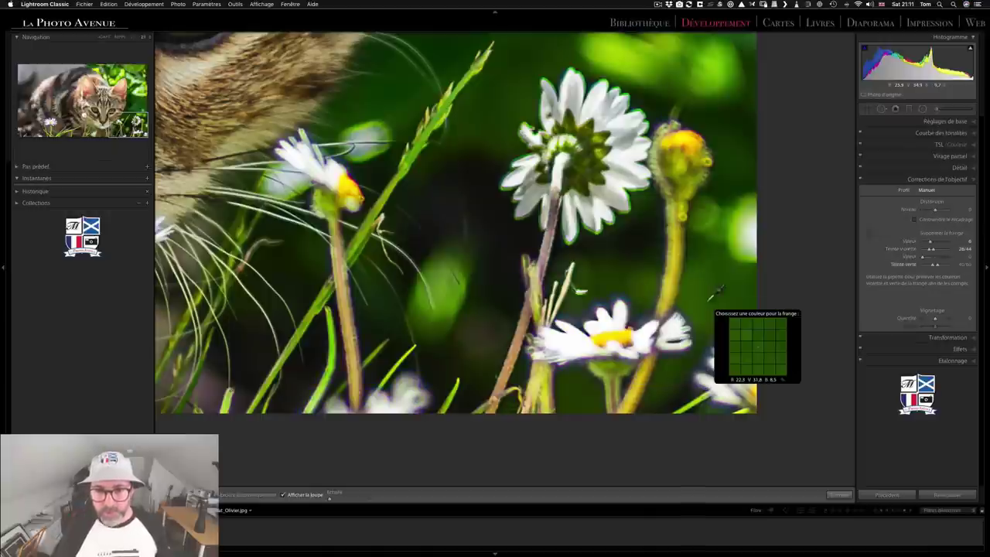
{"action": "left_click", "coordinate": [863, 237]}
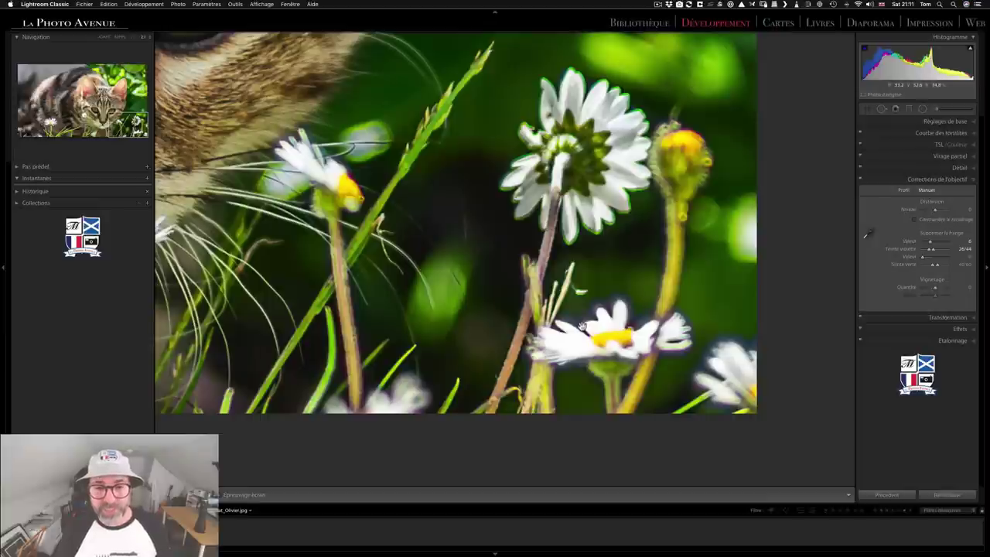
Compare the daisy fringing before and after defringing using the History panel
{"action": "left_click", "coordinate": [602, 177]}
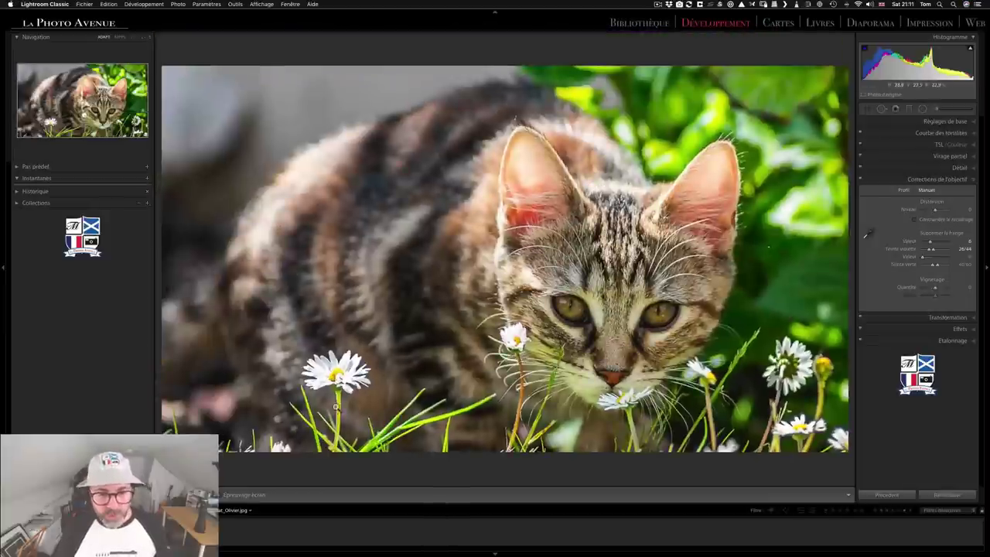
{"action": "left_click", "coordinate": [381, 365]}
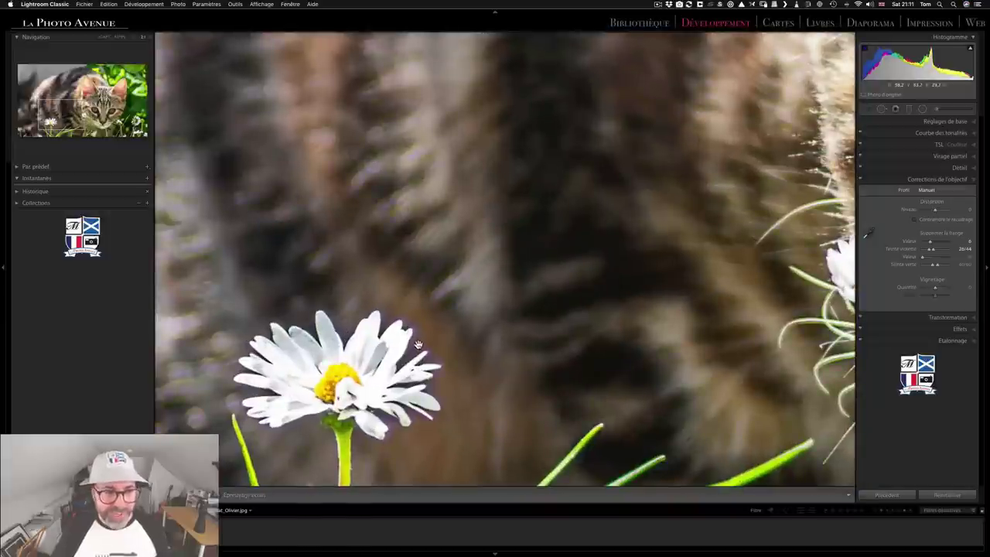
{"action": "left_click", "coordinate": [51, 191]}
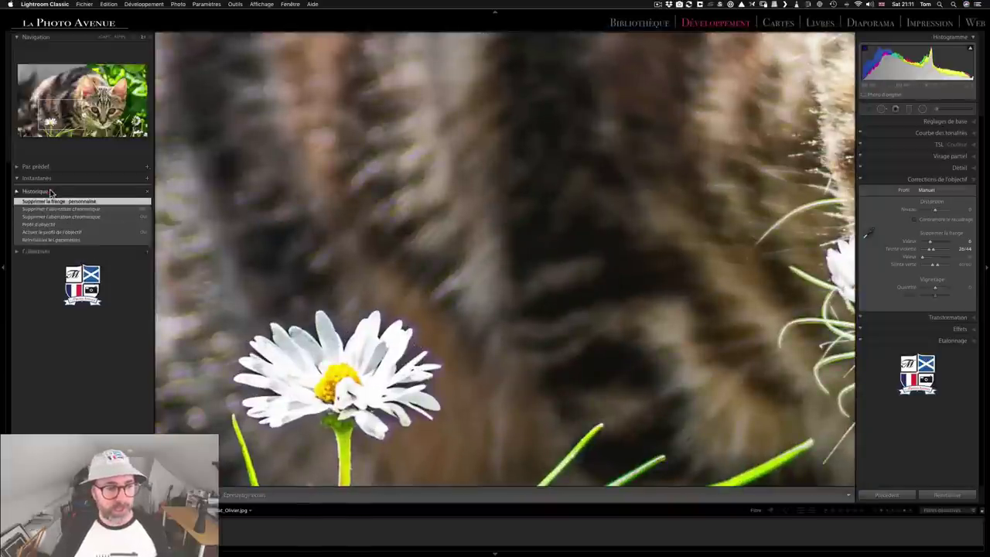
{"action": "left_click", "coordinate": [44, 208]}
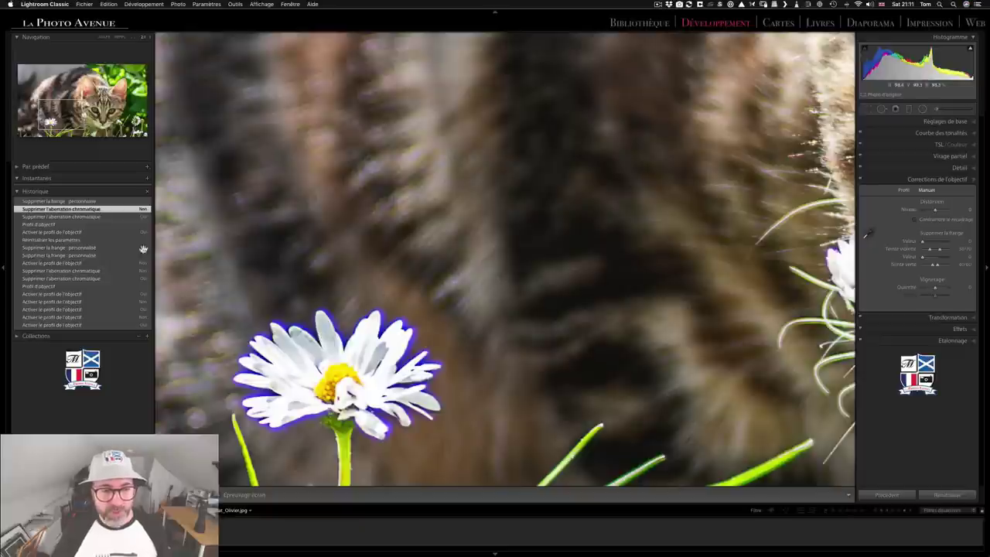
{"action": "left_click", "coordinate": [98, 201]}
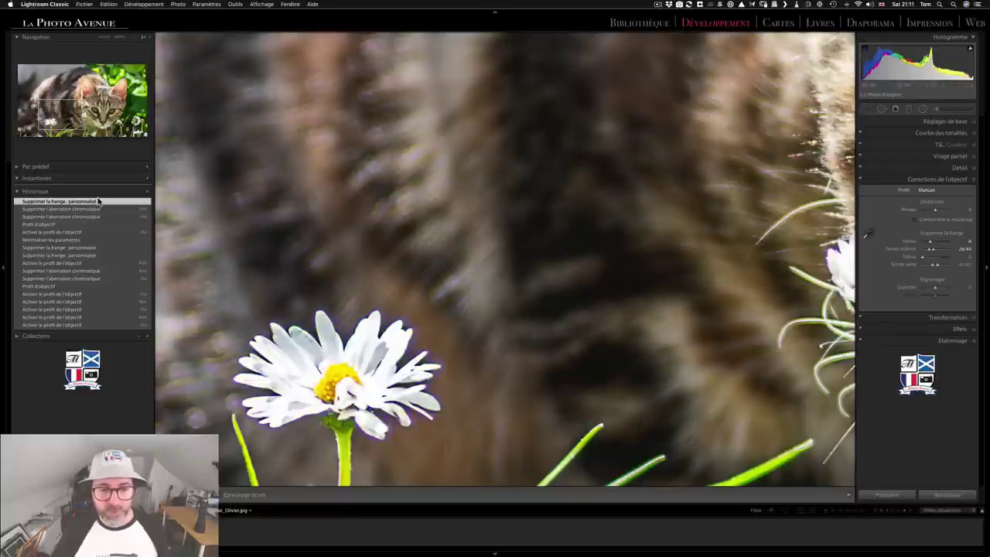
{"action": "left_click", "coordinate": [25, 192]}
{"action": "left_click", "coordinate": [691, 227]}
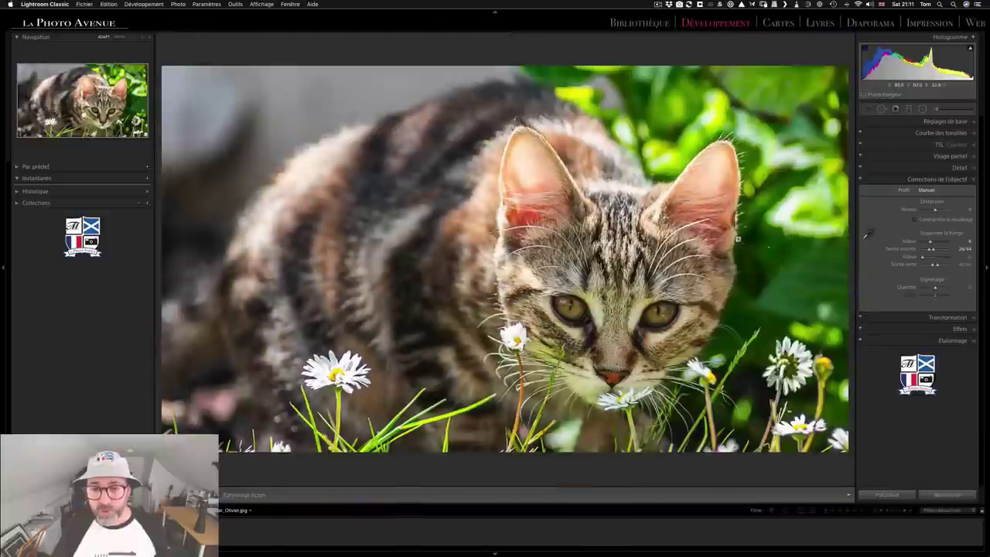
{"action": "left_click_drag", "start_coordinate": [806, 355], "coordinate": [717, 286]}
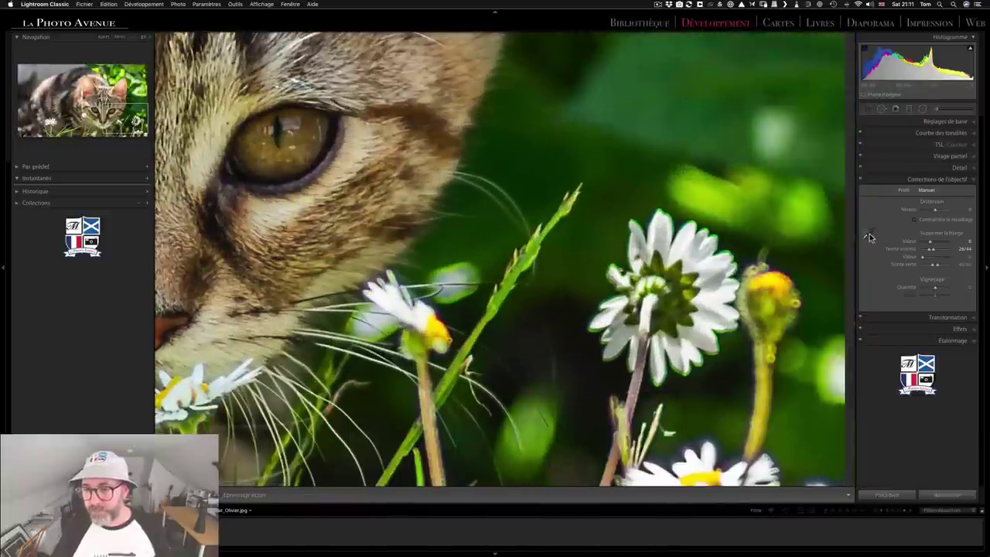
Sample the green fringe on the white daisy with the Defringe eyedropper
{"action": "left_click", "coordinate": [869, 232]}
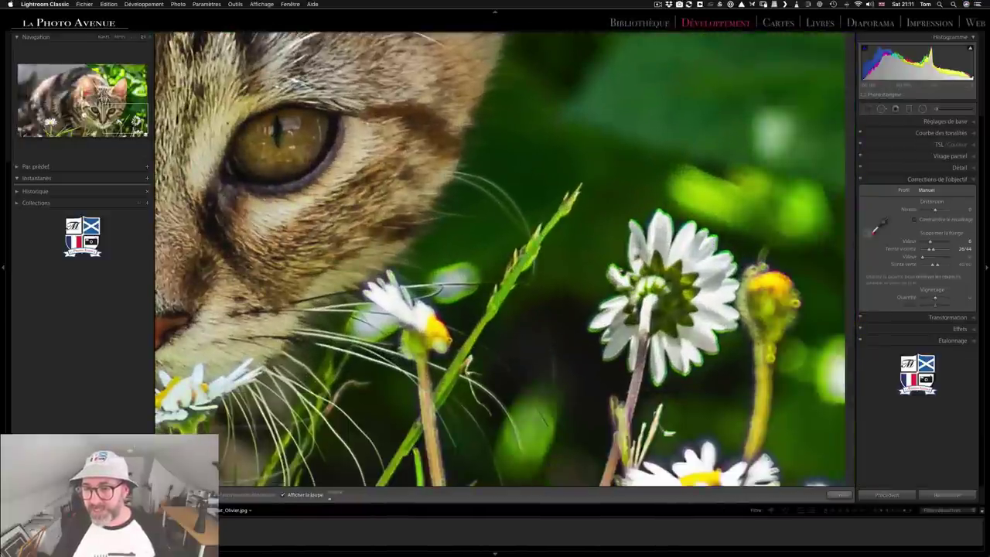
{"action": "left_click", "coordinate": [739, 241]}
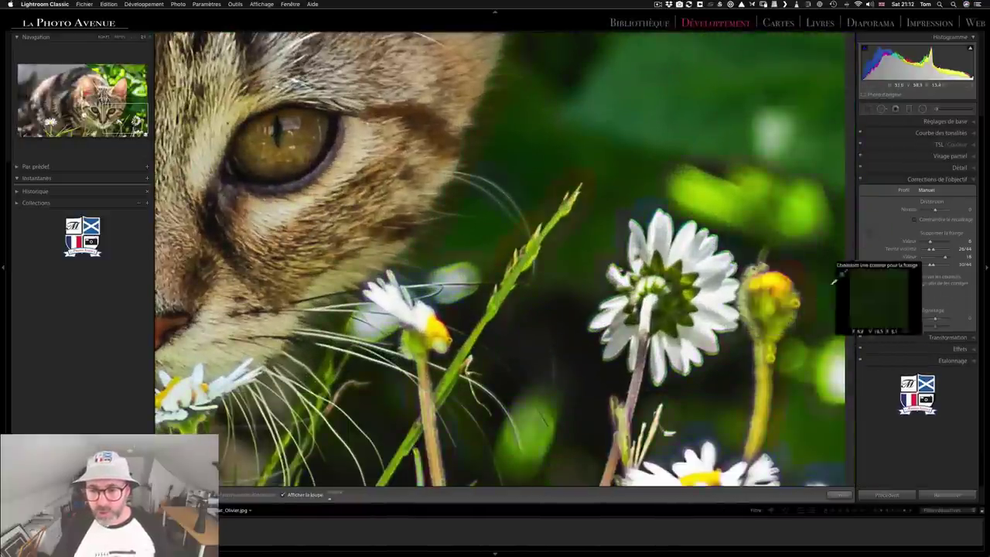
{"action": "left_click", "coordinate": [874, 235]}
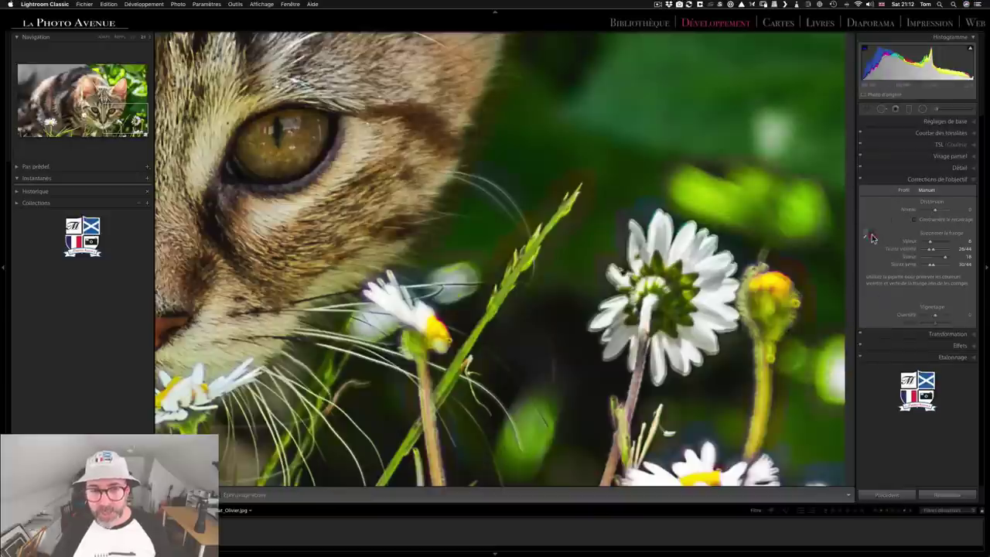
{"action": "left_click", "coordinate": [701, 219]}
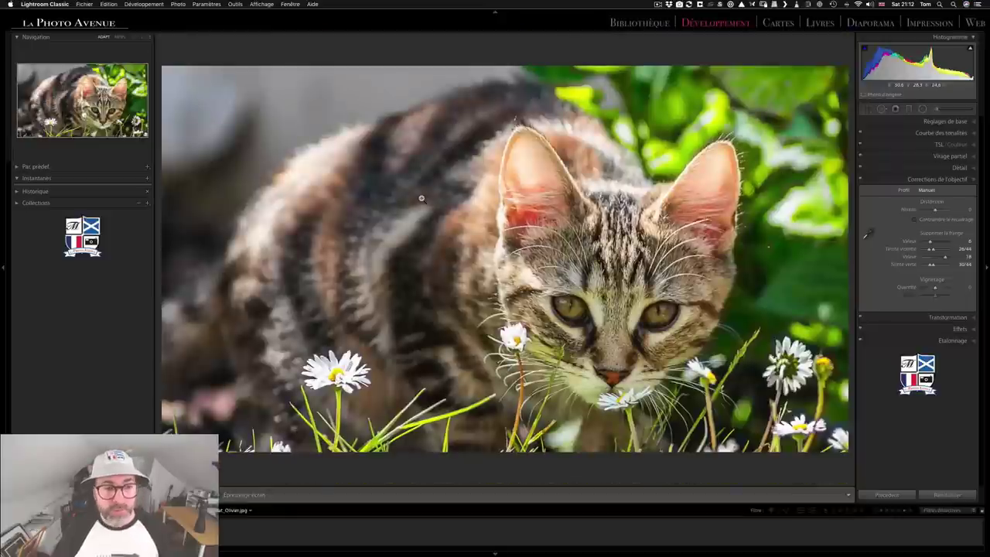
Compare History states at 1:1 on the eye and daisies, ending on the latest Supprimer la frange step
{"action": "left_click", "coordinate": [18, 192]}
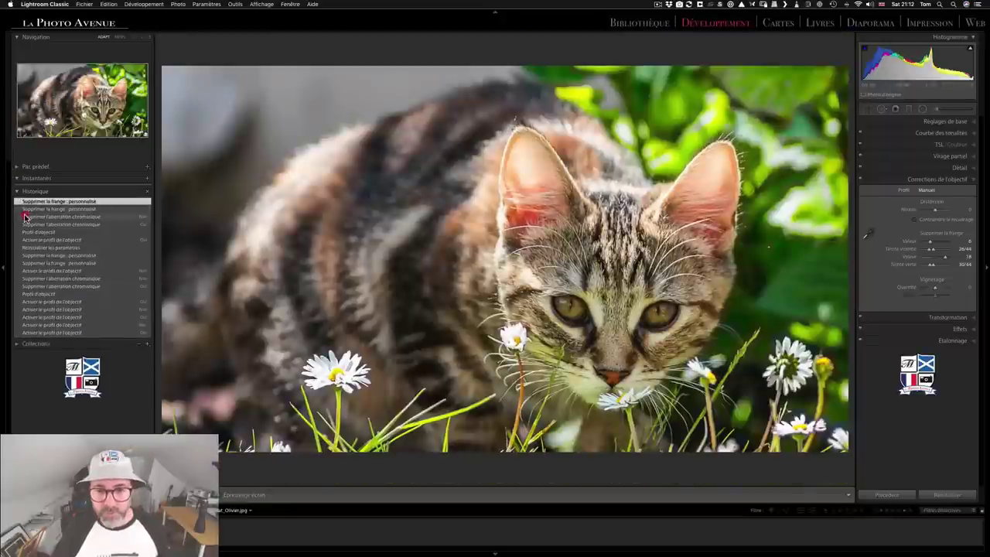
{"action": "left_click", "coordinate": [25, 218]}
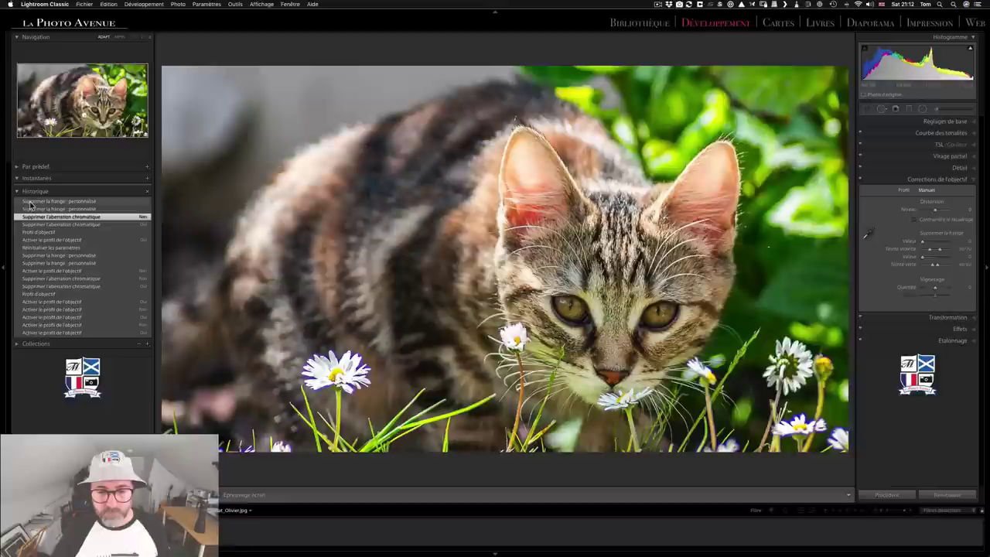
{"action": "left_click", "coordinate": [30, 202]}
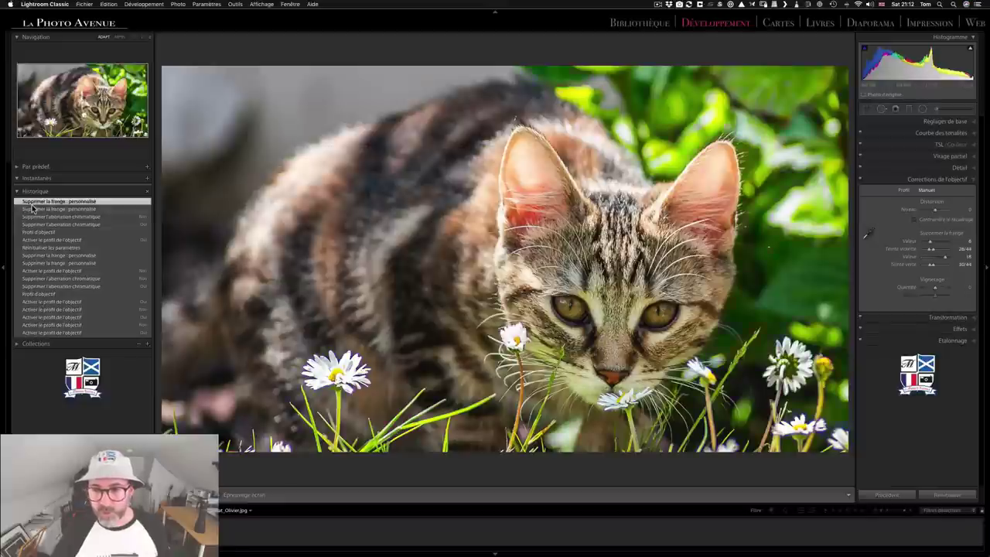
{"action": "left_click", "coordinate": [38, 219]}
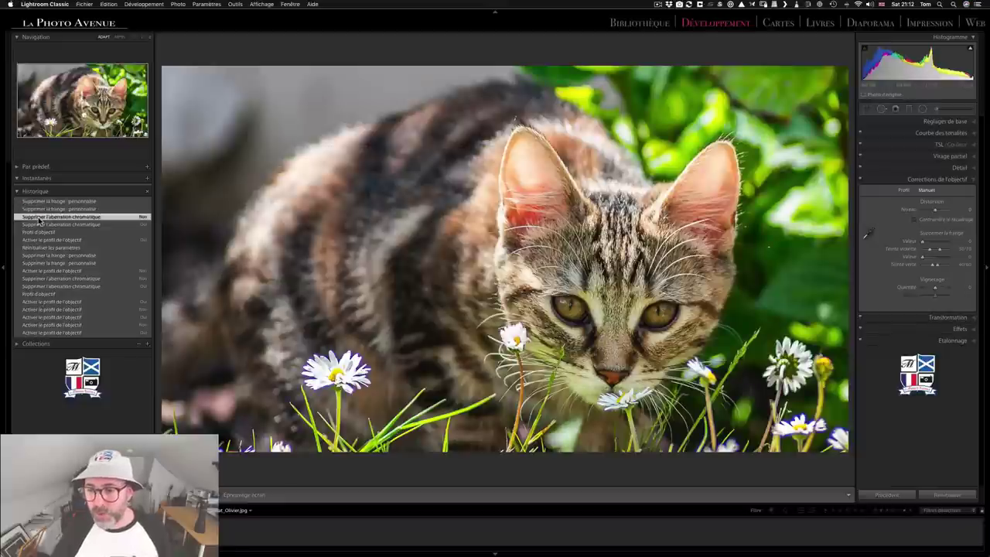
{"action": "left_click", "coordinate": [39, 204]}
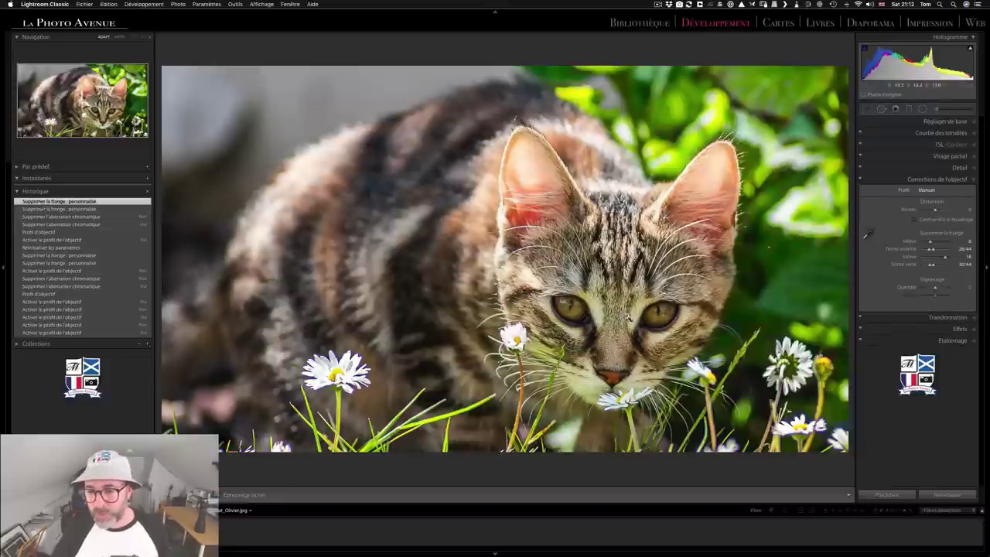
{"action": "left_click", "coordinate": [810, 325]}
{"action": "left_click_drag", "start_coordinate": [702, 325], "coordinate": [614, 223]}
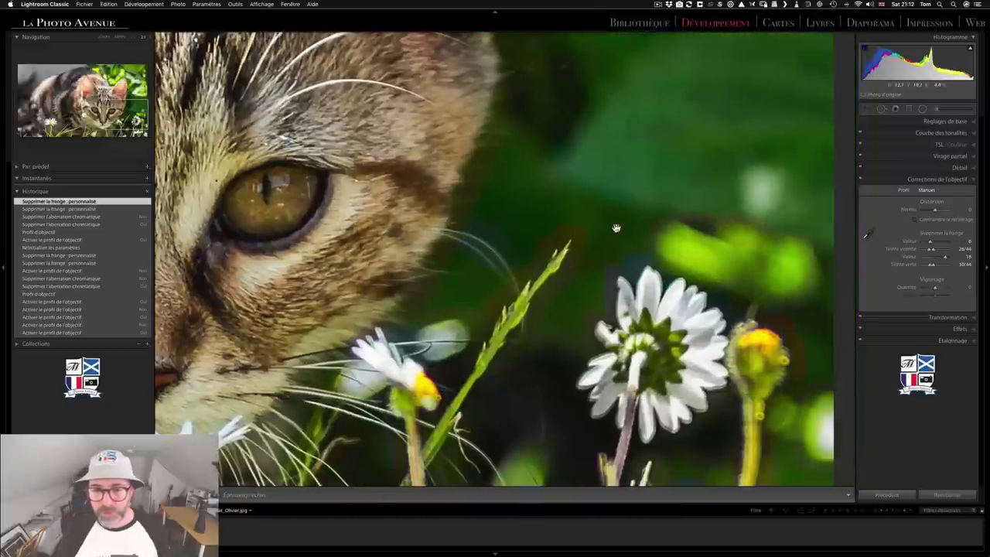
{"action": "left_click", "coordinate": [93, 217]}
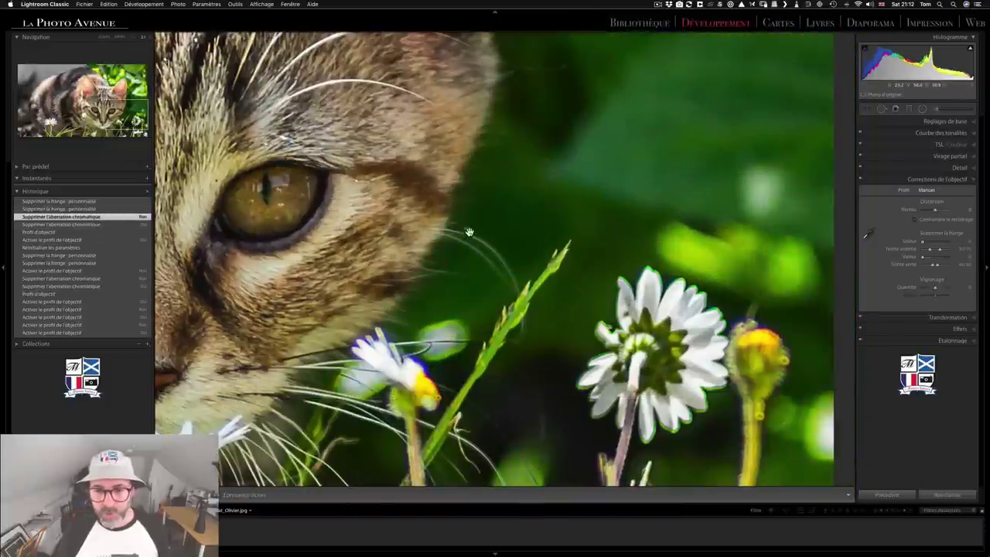
{"action": "left_click", "coordinate": [90, 203]}
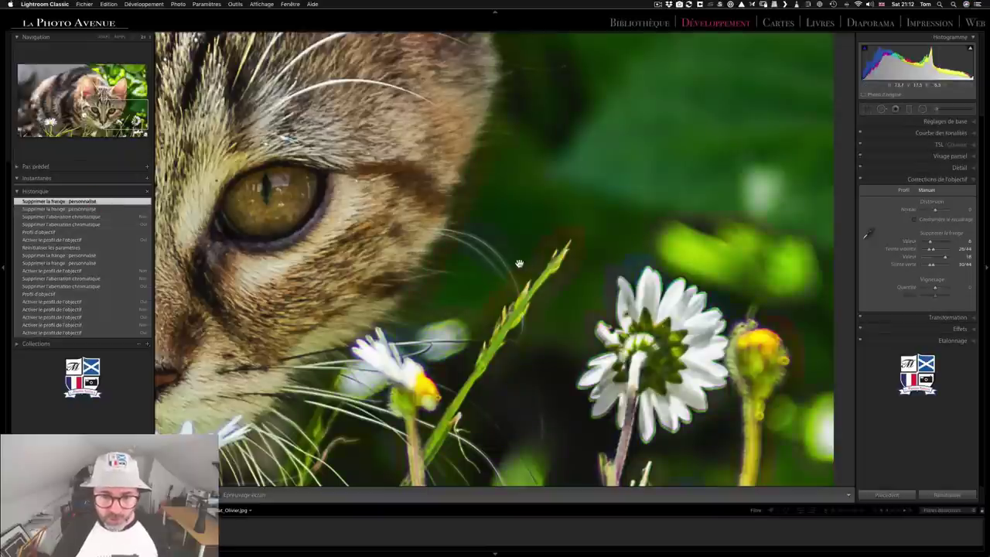
{"action": "left_click", "coordinate": [573, 261]}
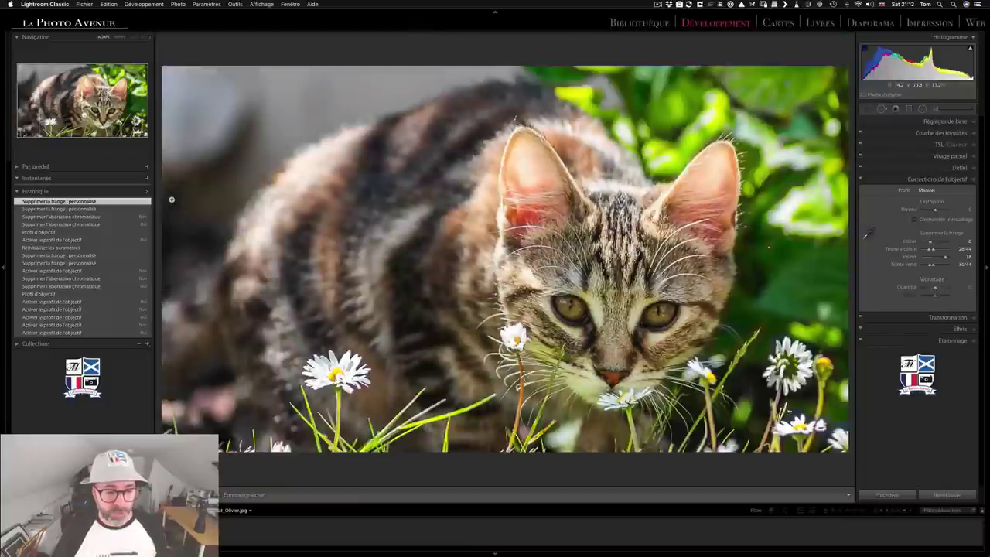
Switch to Photoshop and bring the INCRY band photo document to the front
{"action": "key", "text": "super+Tab"}
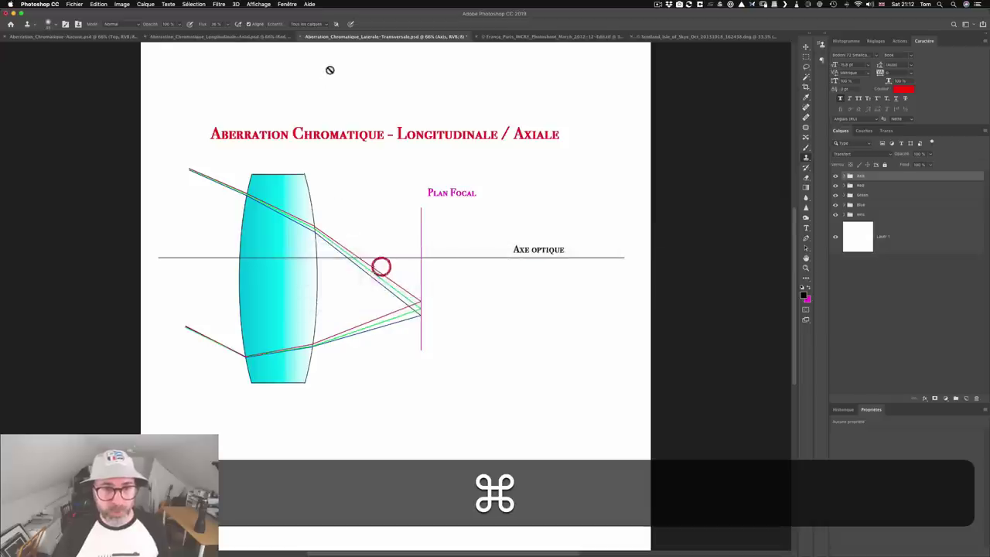
{"action": "left_click", "coordinate": [561, 37]}
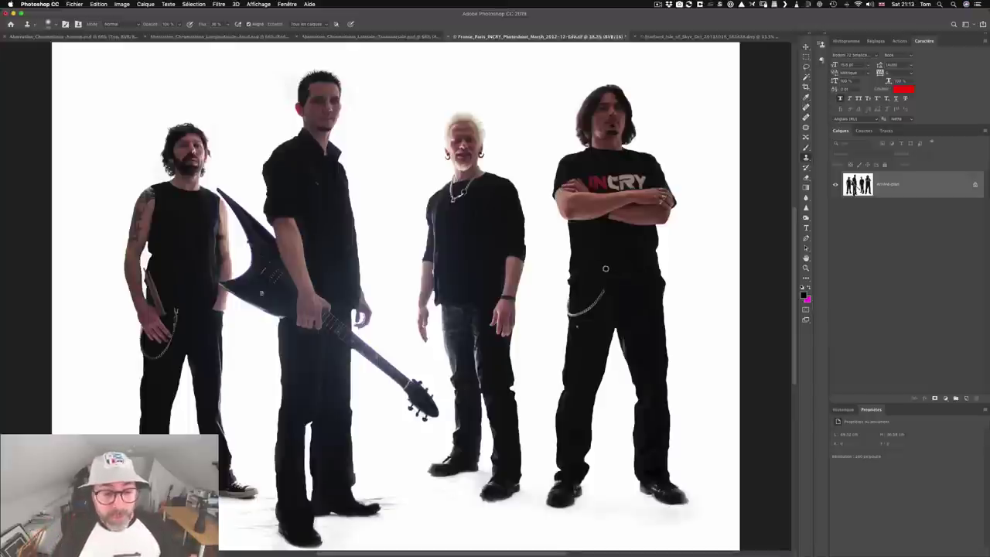
Dismiss the clone-source warning, zoom in, and duplicate Arrière-plan into Arrière-plan copie
{"action": "left_click", "coordinate": [355, 368]}
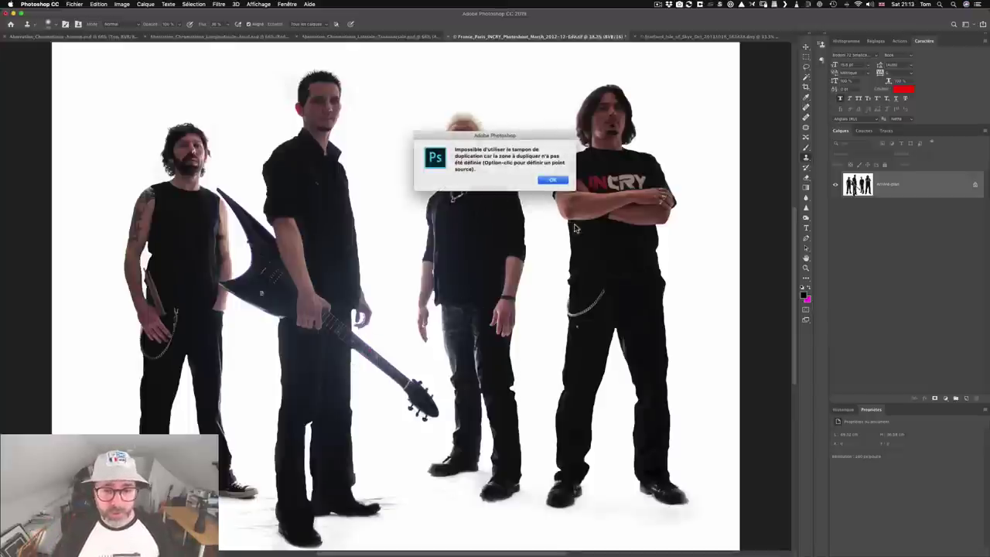
{"action": "left_click", "coordinate": [552, 181]}
{"action": "key", "text": "super+plus"}
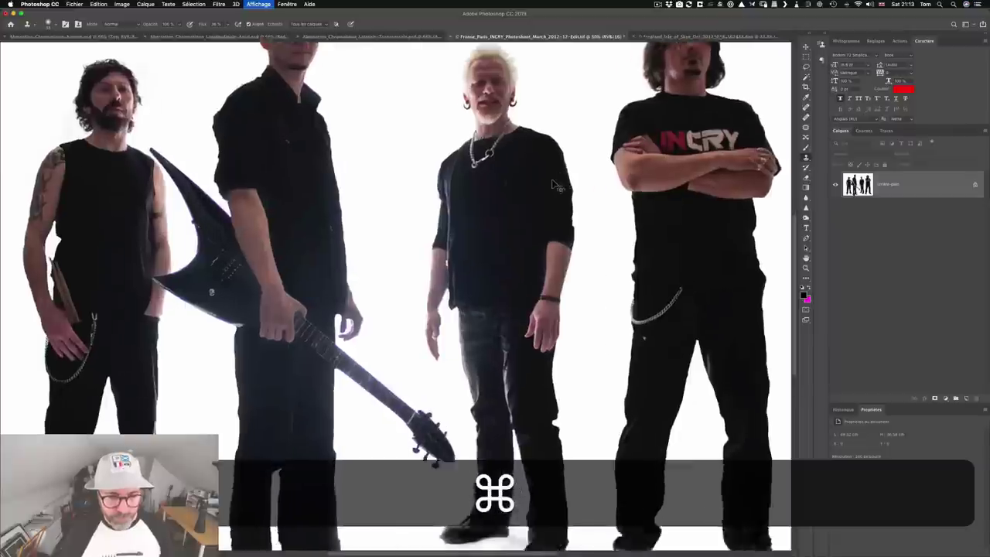
{"action": "key", "text": "super+plus"}
{"action": "key", "text": "super+plus"}
{"action": "scroll", "coordinate": [510, 269], "scroll_direction": "down", "scroll_amount": 2}
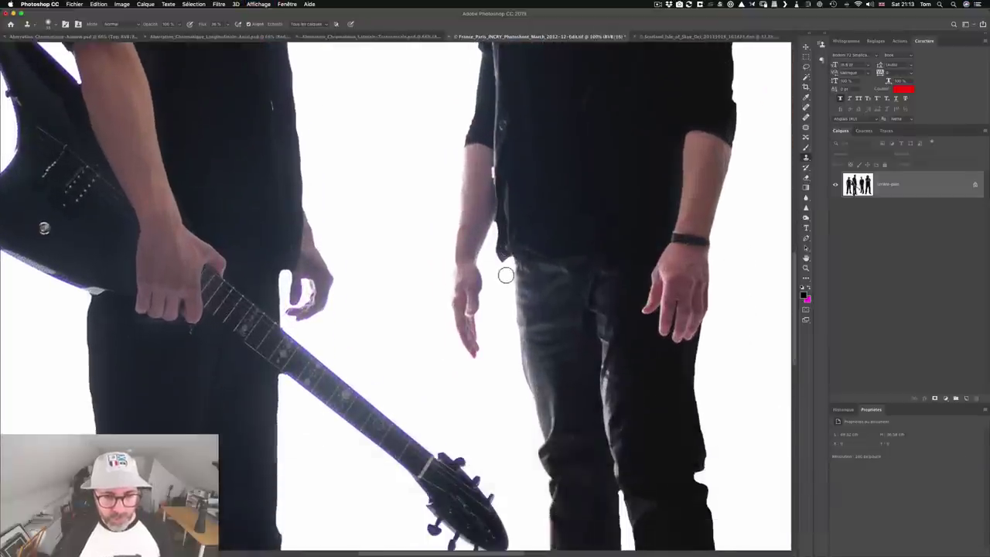
{"action": "scroll", "coordinate": [473, 269], "scroll_direction": "down", "scroll_amount": 1}
{"action": "scroll", "coordinate": [473, 269], "scroll_direction": "down", "scroll_amount": 1}
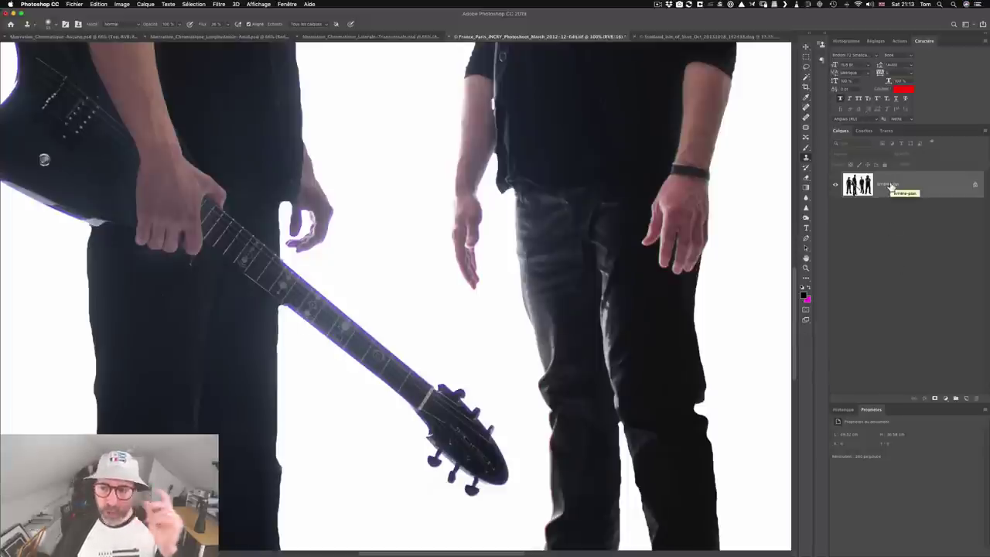
{"action": "left_click_drag", "start_coordinate": [891, 186], "coordinate": [966, 399]}
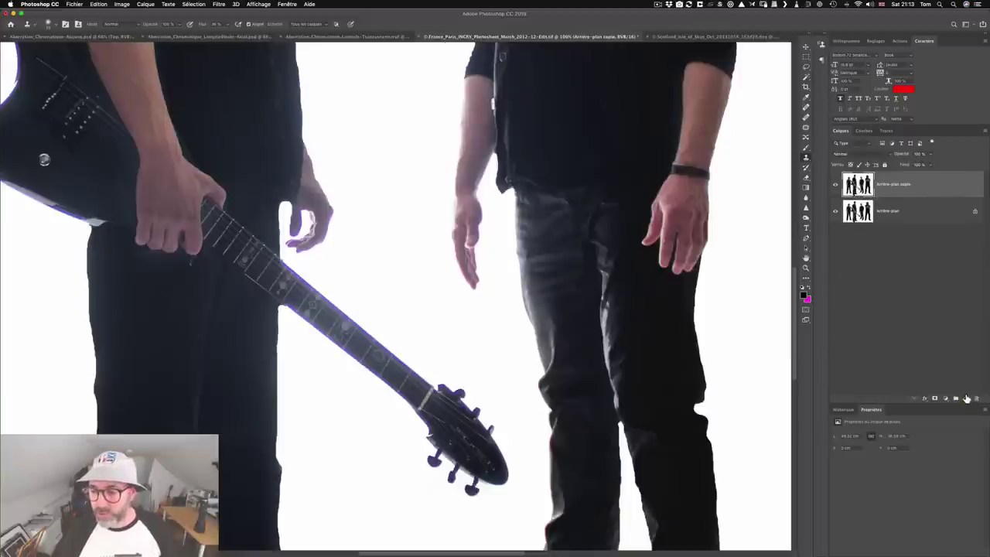
{"action": "double_click", "coordinate": [893, 184]}
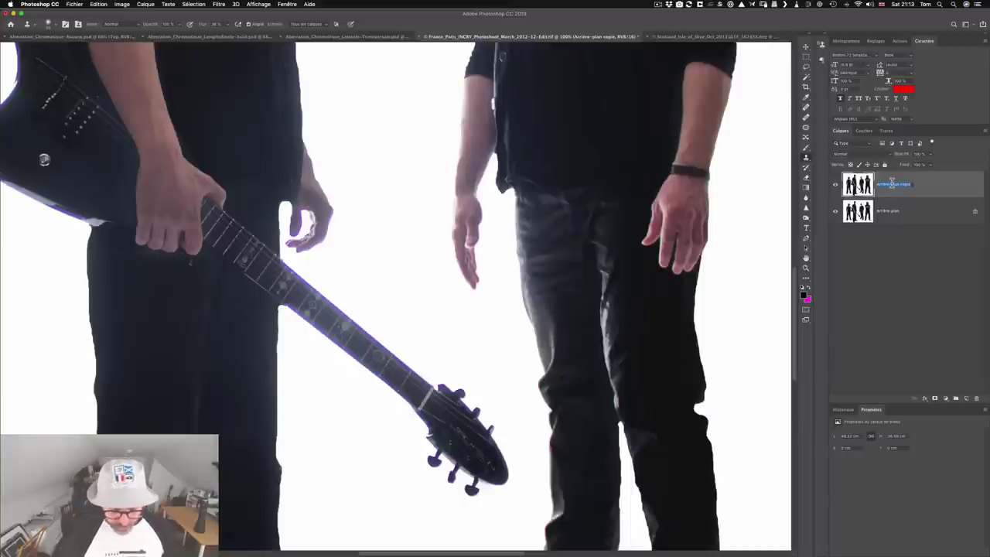
Rename the duplicate layer Arrière-plan copie to Flou
{"action": "type", "text": "Rouge"}
{"action": "key", "text": "Return"}
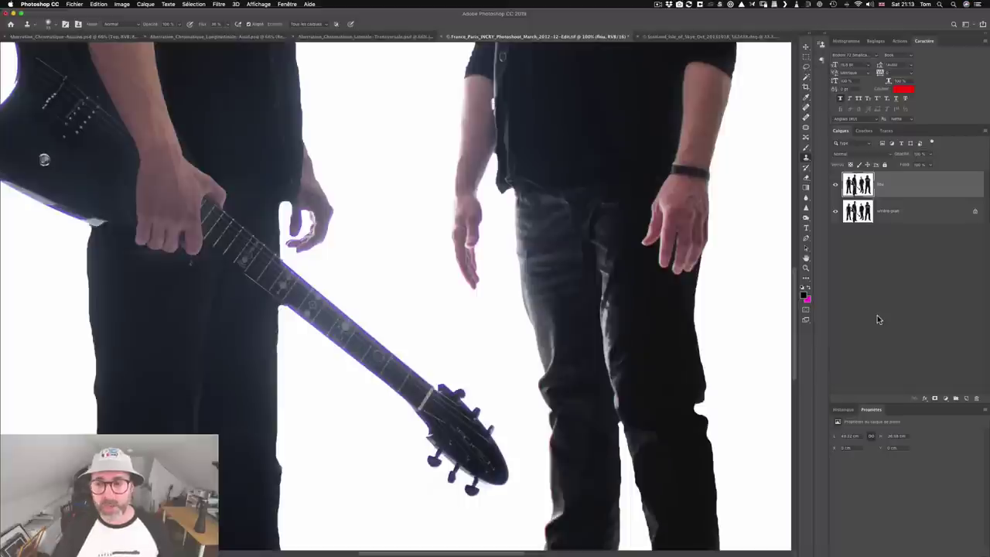
Open Gaussian Blur on the Flou layer and try small radii around 1.3–1.8 px
{"action": "left_click", "coordinate": [223, 4]}
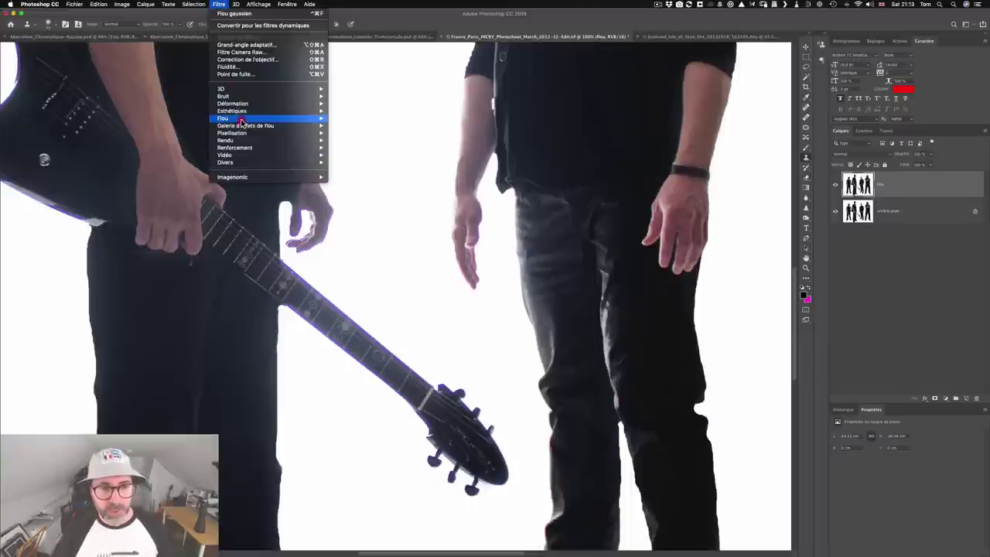
{"action": "mouse_move", "coordinate": [232, 118]}
{"action": "left_click", "coordinate": [377, 155]}
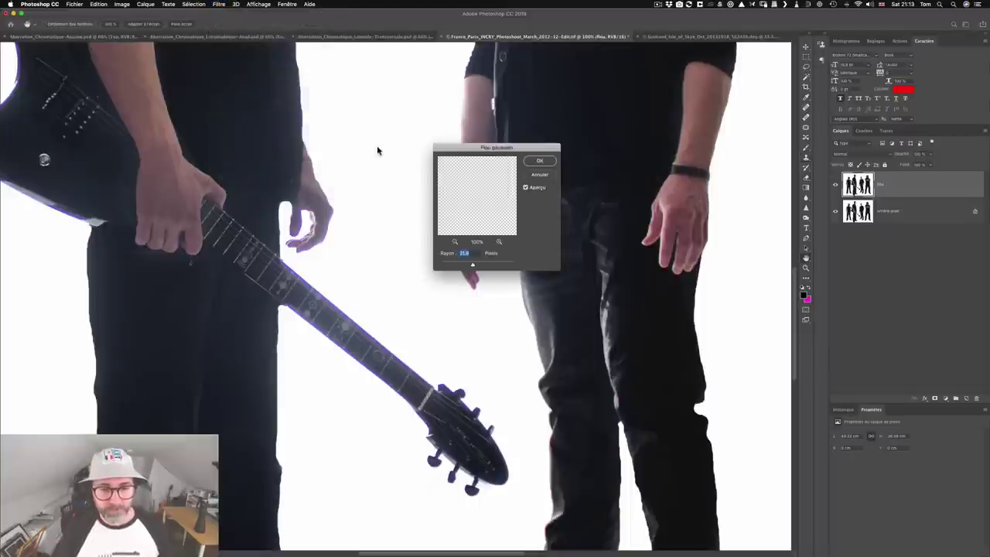
{"action": "left_click_drag", "start_coordinate": [512, 150], "coordinate": [561, 155]}
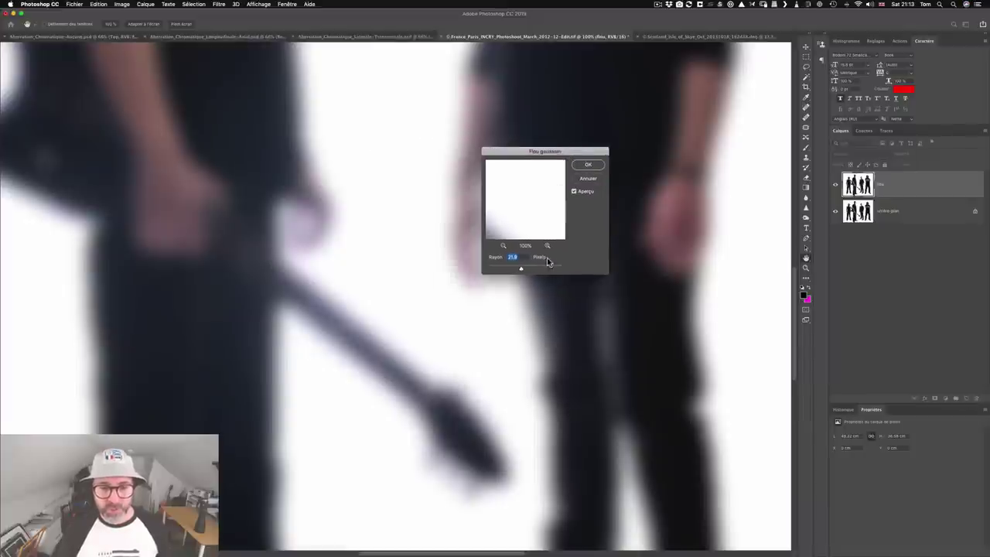
{"action": "left_click_drag", "start_coordinate": [517, 270], "coordinate": [491, 268]}
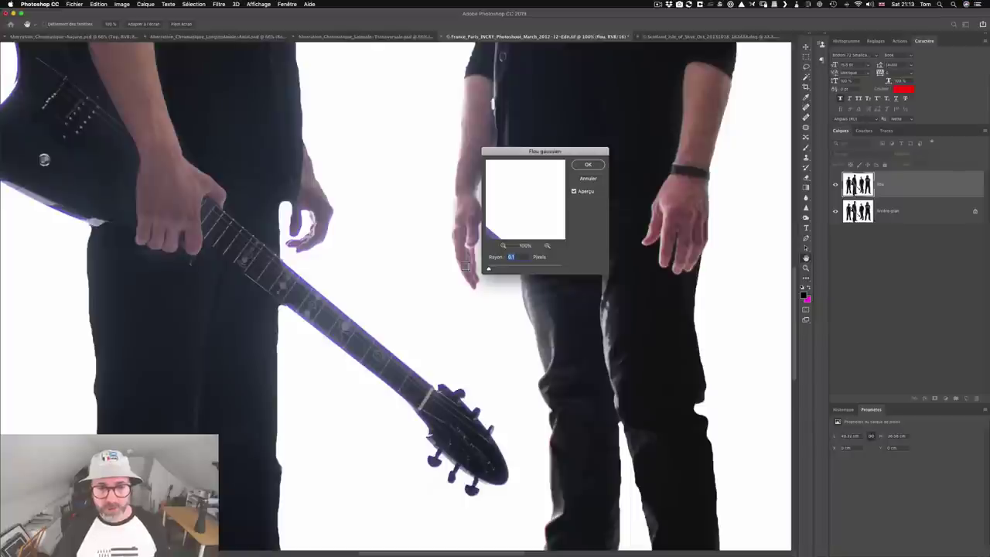
{"action": "mouse_move", "coordinate": [504, 224]}
{"action": "left_mouse_down"}
{"action": "mouse_move", "coordinate": [537, 171]}
{"action": "mouse_move", "coordinate": [521, 208]}
{"action": "left_mouse_up"}
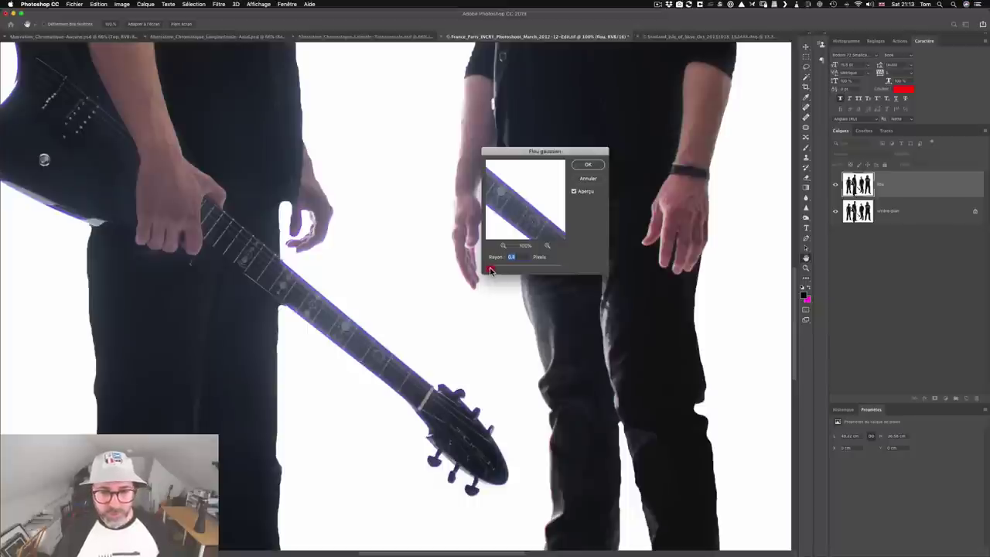
{"action": "left_click_drag", "start_coordinate": [488, 270], "coordinate": [496, 270]}
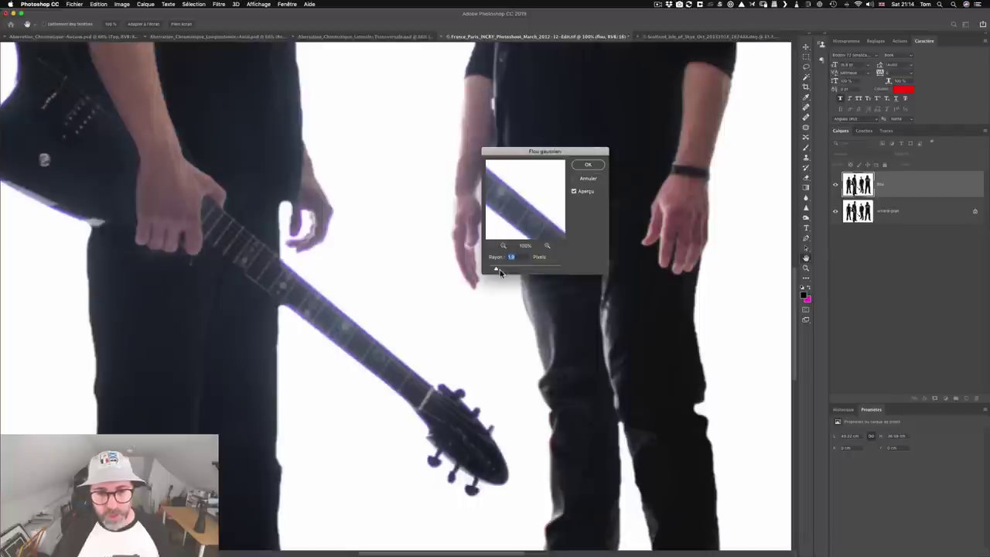
Raise the blur radius to about 20 px, compare the preview, and apply the blur
{"action": "left_click_drag", "start_coordinate": [497, 270], "coordinate": [506, 269]}
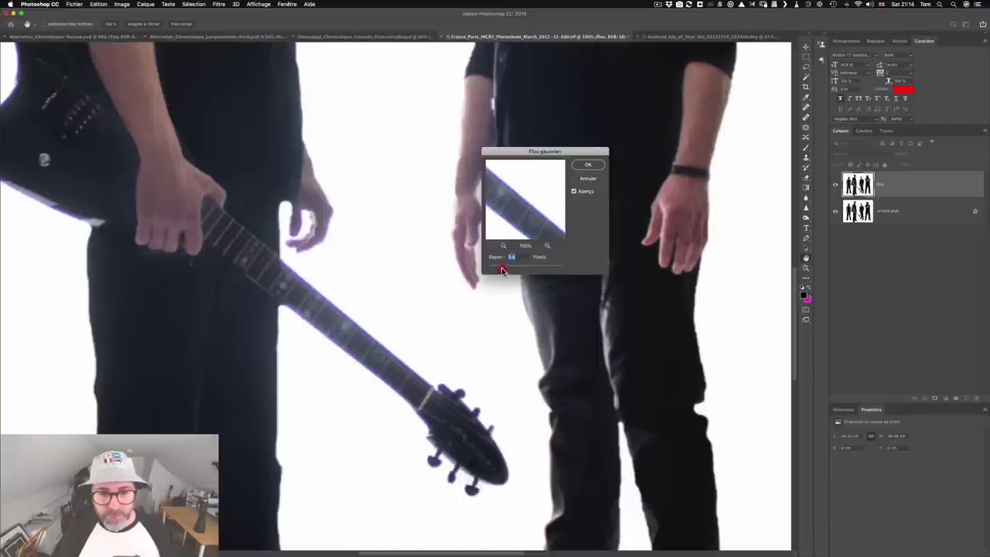
{"action": "left_click_drag", "start_coordinate": [507, 269], "coordinate": [511, 267]}
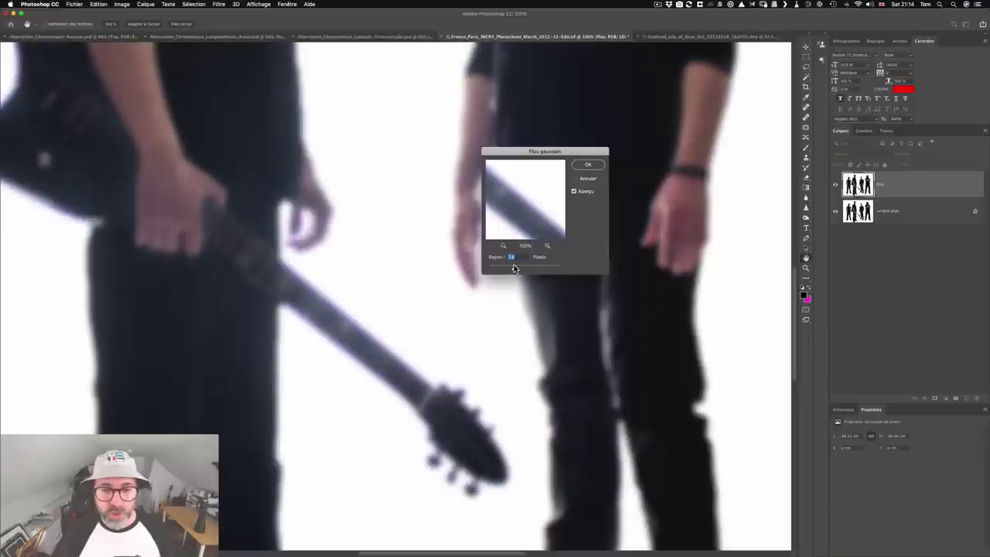
{"action": "left_click_drag", "start_coordinate": [512, 267], "coordinate": [559, 266]}
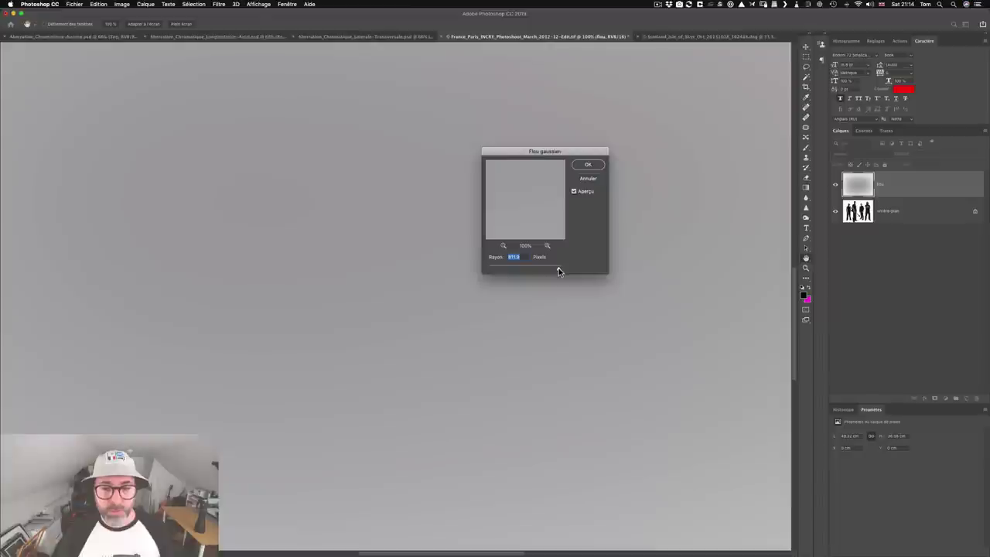
{"action": "left_click_drag", "start_coordinate": [559, 271], "coordinate": [521, 268]}
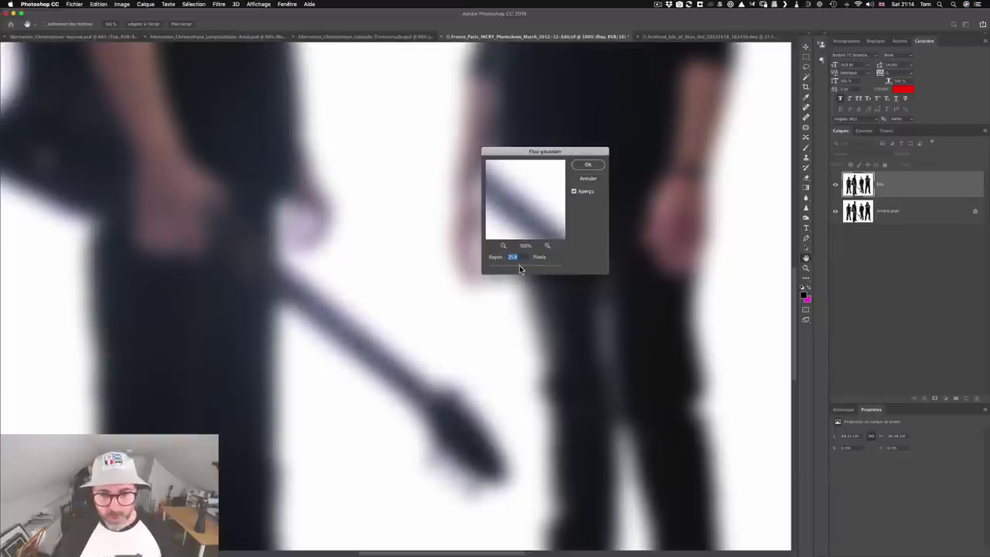
{"action": "left_click", "coordinate": [522, 218]}
{"action": "mouse_move", "coordinate": [522, 219]}
{"action": "left_mouse_down"}
{"action": "mouse_move", "coordinate": [503, 201]}
{"action": "mouse_move", "coordinate": [510, 208]}
{"action": "left_mouse_up"}
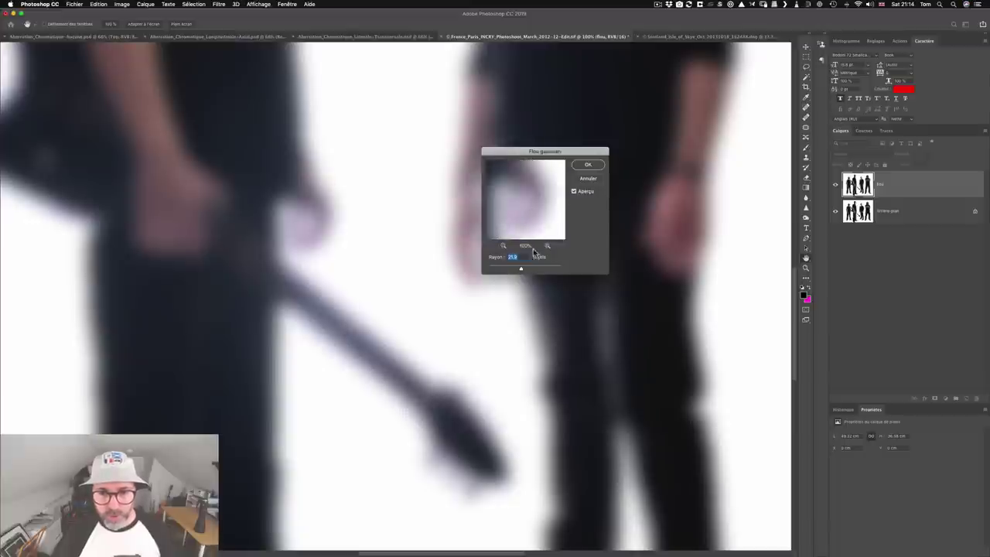
{"action": "left_click", "coordinate": [584, 165]}
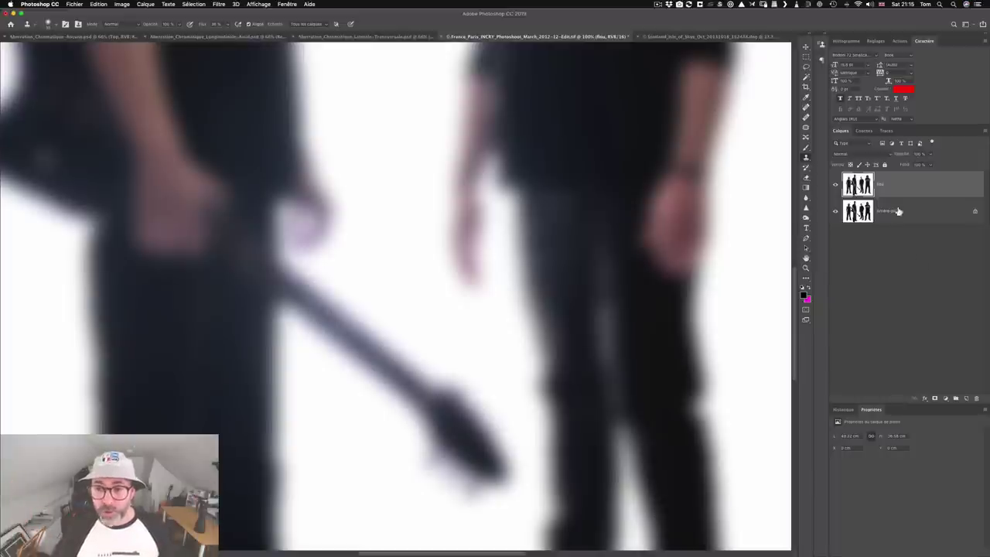
Set the Flou layer's blend mode to Couleur (Color)
{"action": "left_click", "coordinate": [890, 153]}
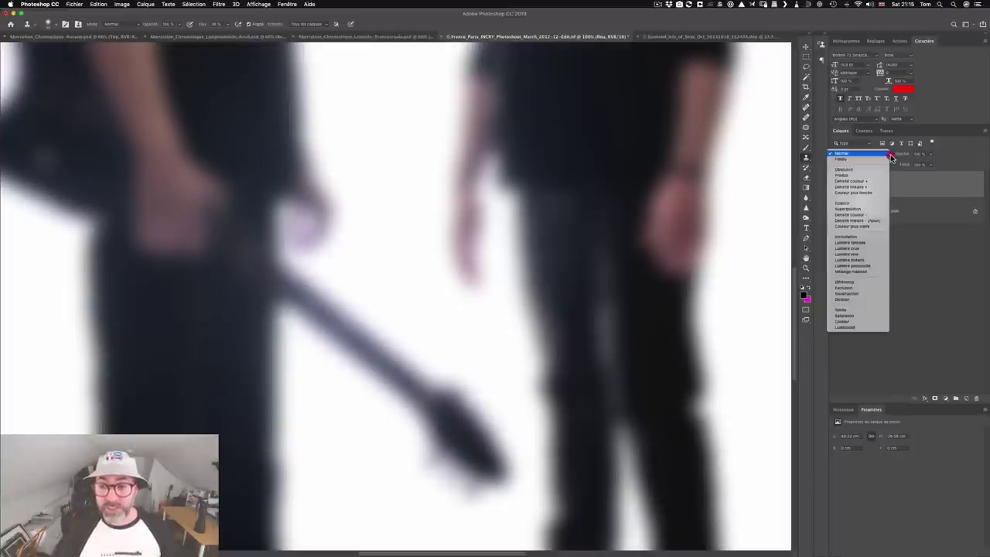
{"action": "left_click", "coordinate": [862, 323]}
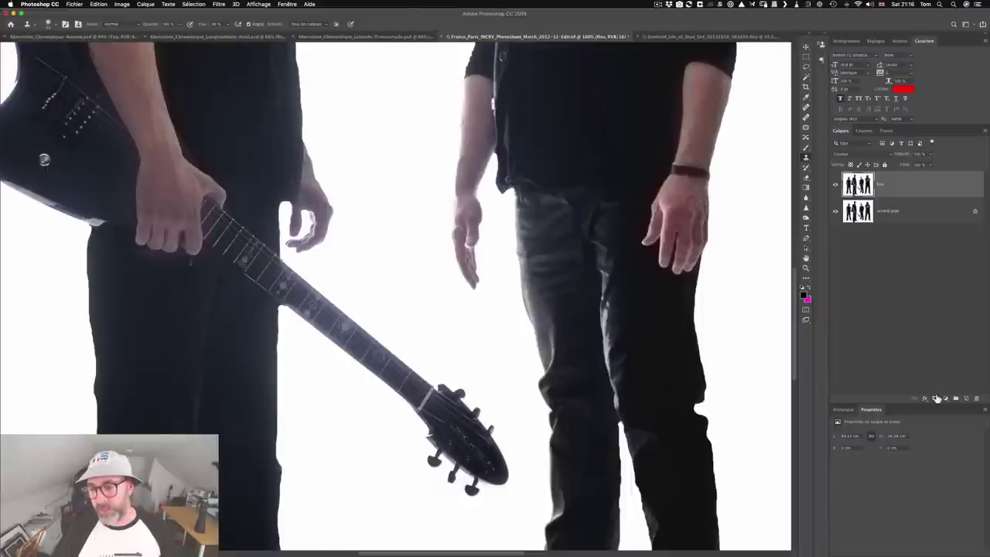
Alt-add a black mask to the Flou layer so it is fully hidden, then pick the Brush
{"action": "key", "text": "alt"}
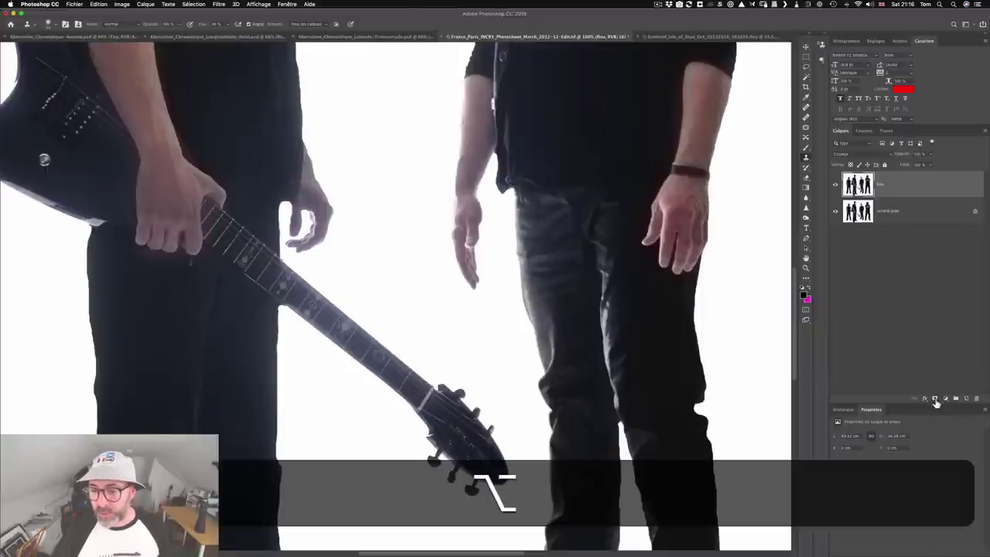
{"action": "left_click", "coordinate": [935, 399], "text": "alt"}
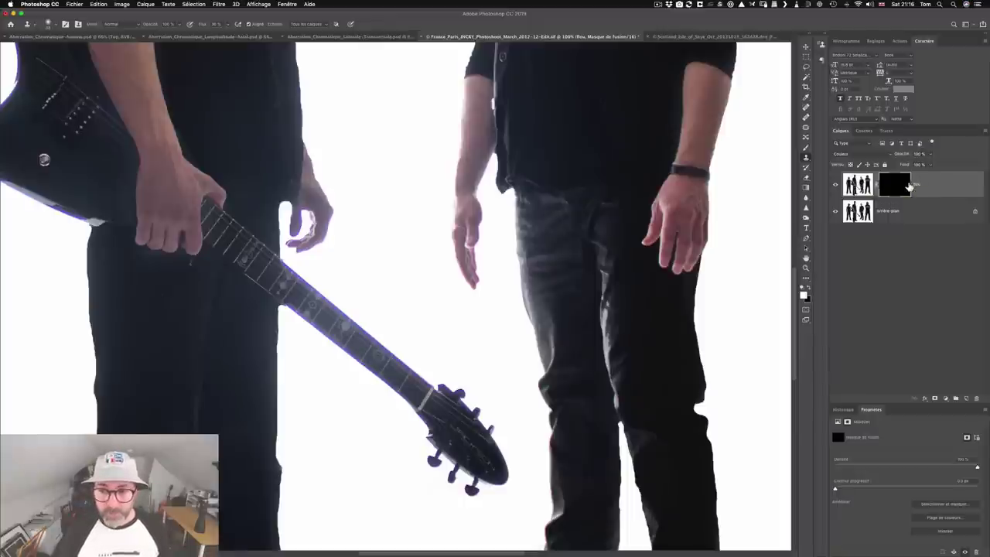
{"action": "left_click", "coordinate": [805, 148]}
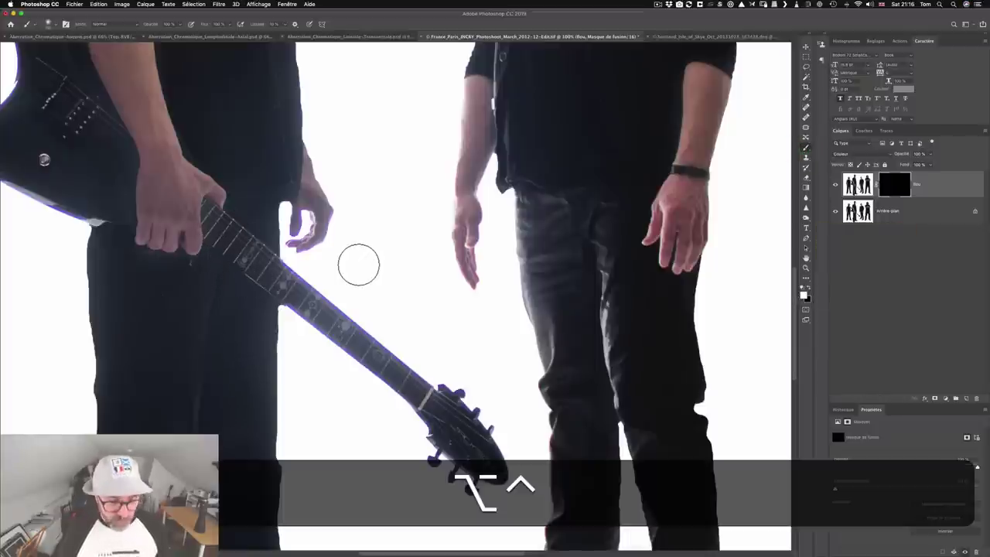
Make the brush smaller with a harder edge by Ctrl+Alt-dragging on the canvas
{"action": "left_click", "coordinate": [358, 267], "text": "ctrl+alt"}
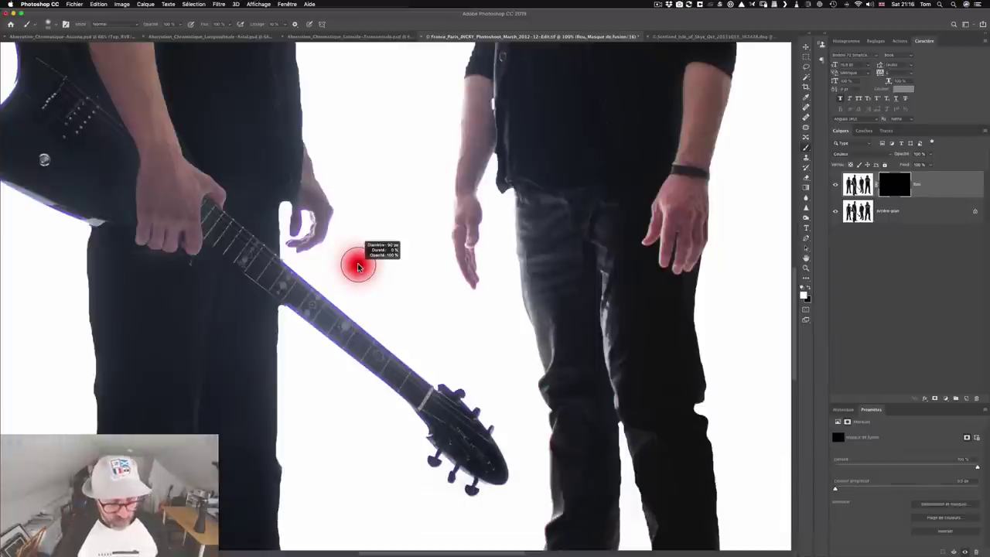
{"action": "key", "text": "ctrl+alt"}
{"action": "left_click_drag", "start_coordinate": [358, 267], "coordinate": [358, 267]}
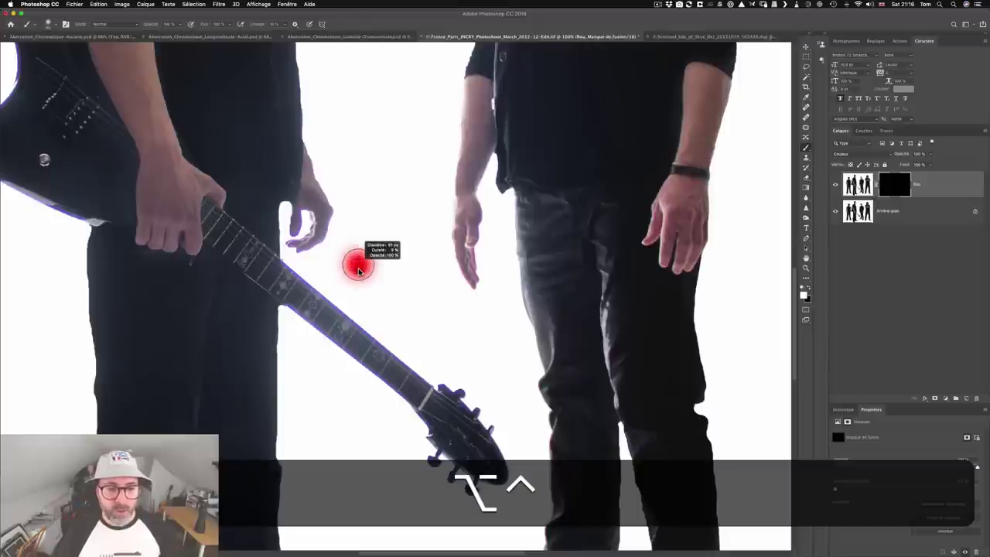
{"action": "mouse_move", "coordinate": [358, 263]}
{"action": "left_mouse_down"}
{"action": "mouse_move", "coordinate": [344, 375]}
{"action": "mouse_move", "coordinate": [355, 227]}
{"action": "left_mouse_up"}
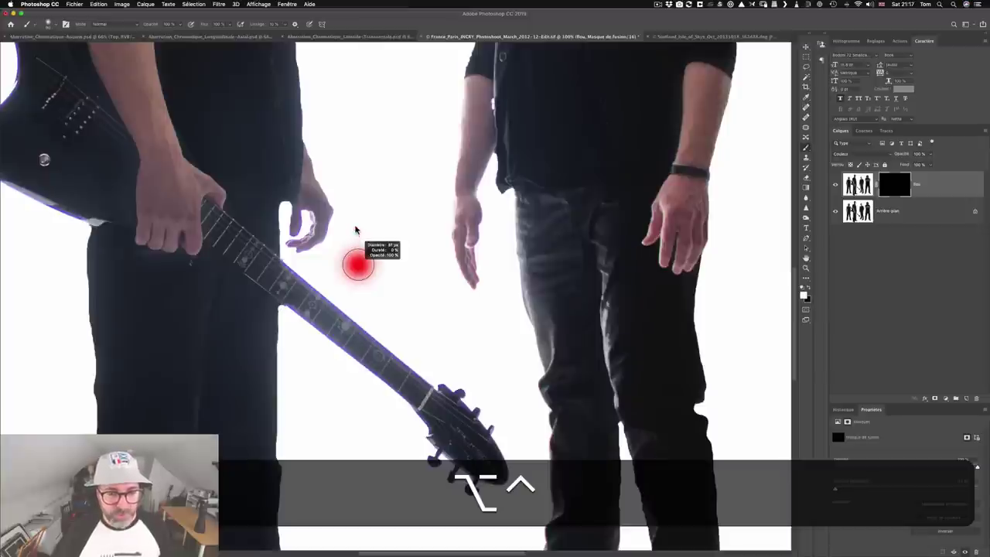
{"action": "left_click_drag", "start_coordinate": [355, 230], "coordinate": [349, 223]}
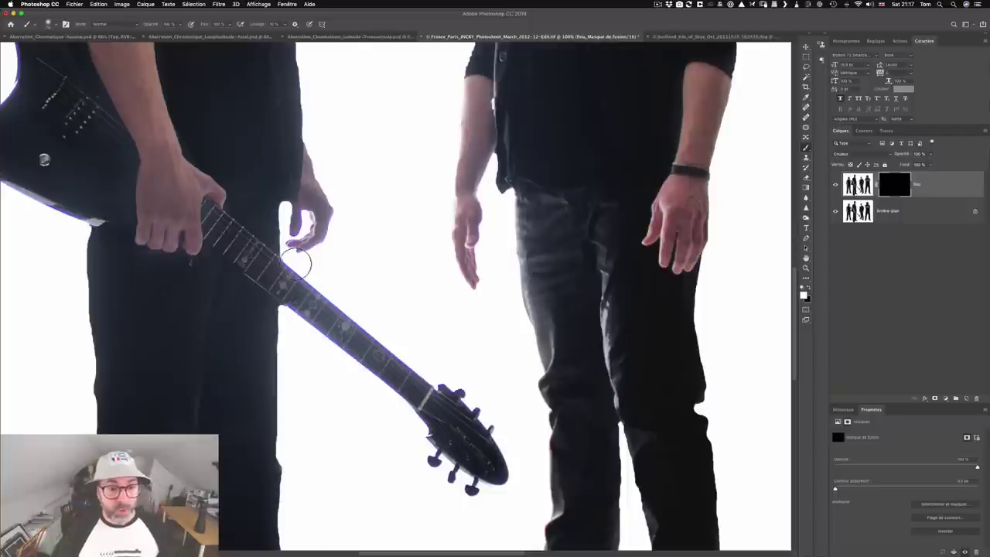
Paint white on the Flou mask along the guitar neck, the headstock and the left hand
{"action": "left_click_drag", "start_coordinate": [292, 259], "coordinate": [371, 333]}
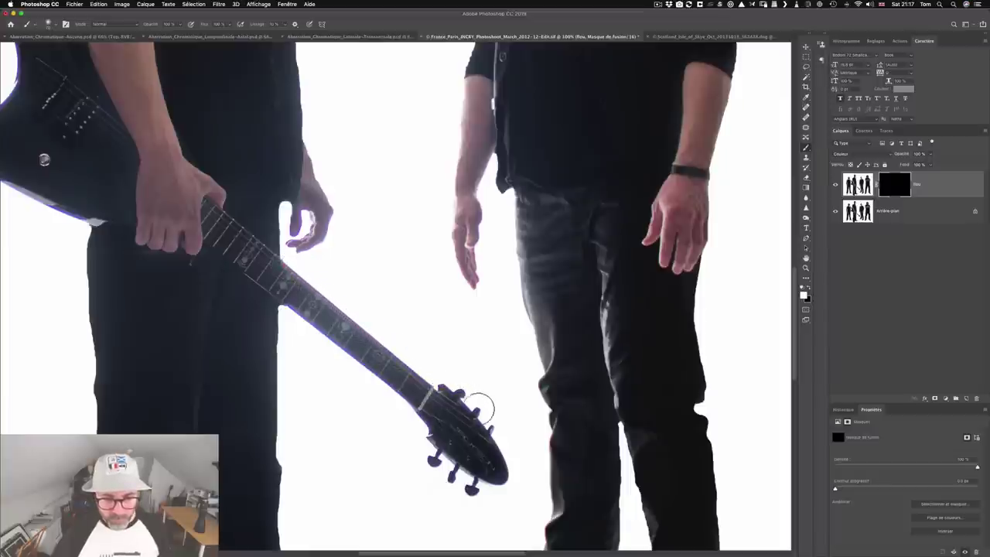
{"action": "left_click_drag", "start_coordinate": [495, 419], "coordinate": [386, 344]}
{"action": "mouse_move", "coordinate": [303, 327]}
{"action": "left_mouse_down"}
{"action": "mouse_move", "coordinate": [420, 406]}
{"action": "mouse_move", "coordinate": [423, 447]}
{"action": "mouse_move", "coordinate": [470, 486]}
{"action": "left_mouse_up"}
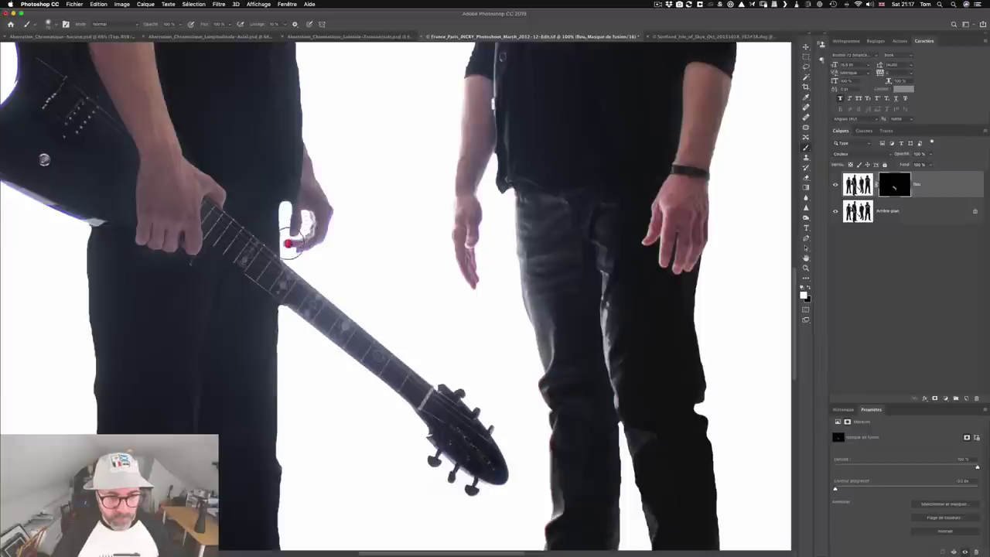
{"action": "mouse_move", "coordinate": [306, 221]}
{"action": "left_mouse_down"}
{"action": "mouse_move", "coordinate": [318, 238]}
{"action": "mouse_move", "coordinate": [333, 225]}
{"action": "mouse_move", "coordinate": [331, 194]}
{"action": "mouse_move", "coordinate": [305, 222]}
{"action": "mouse_move", "coordinate": [136, 211]}
{"action": "mouse_move", "coordinate": [130, 224]}
{"action": "left_mouse_up"}
Paint out the fringe on the guitar body's lower and upper edges, then zoom out
{"action": "scroll", "coordinate": [457, 292], "scroll_direction": "left", "scroll_amount": 5}
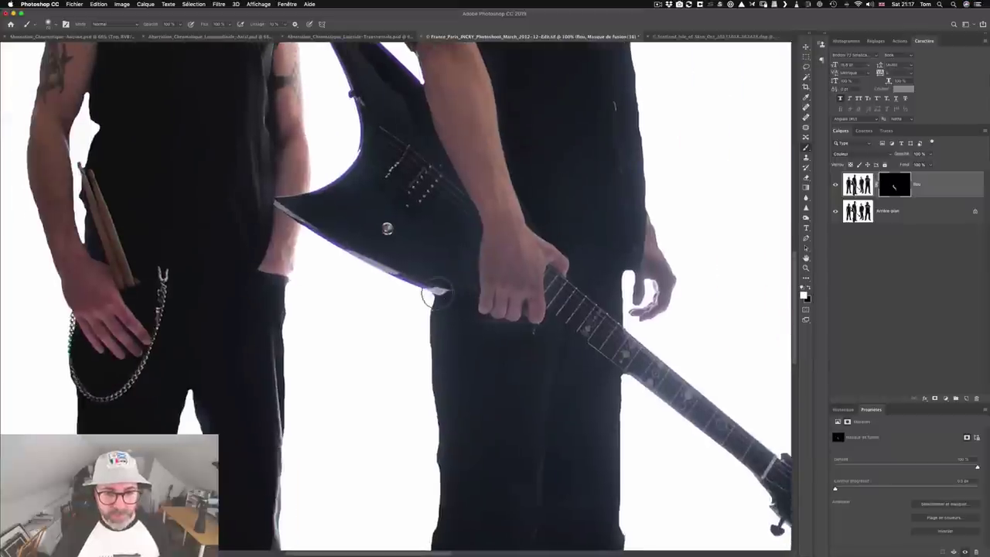
{"action": "mouse_move", "coordinate": [373, 267]}
{"action": "left_mouse_down"}
{"action": "mouse_move", "coordinate": [293, 223]}
{"action": "mouse_move", "coordinate": [347, 166]}
{"action": "mouse_move", "coordinate": [362, 126]}
{"action": "left_mouse_up"}
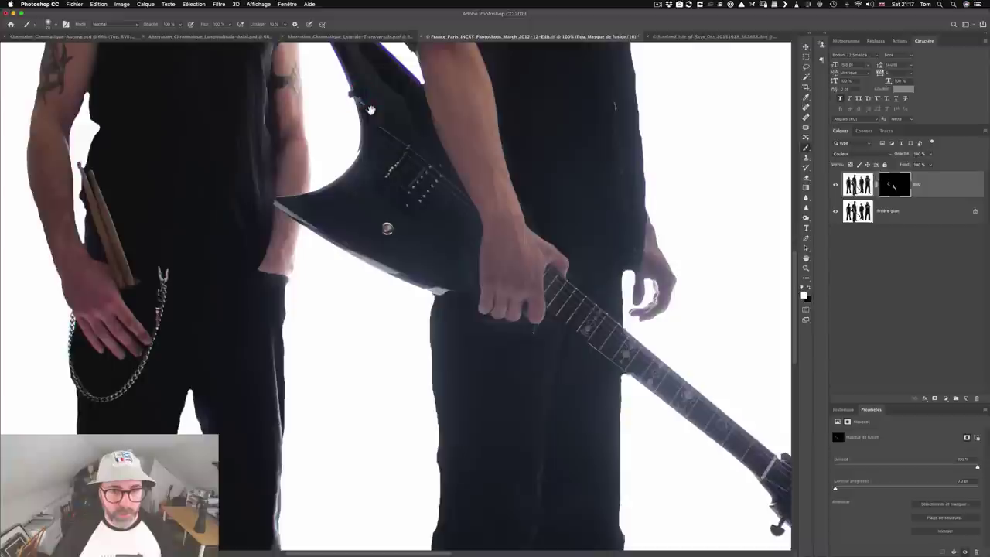
{"action": "scroll", "coordinate": [361, 125], "scroll_direction": "up", "scroll_amount": 4}
{"action": "scroll", "coordinate": [303, 101], "scroll_direction": "up", "scroll_amount": 2}
{"action": "mouse_move", "coordinate": [303, 101]}
{"action": "left_mouse_down"}
{"action": "mouse_move", "coordinate": [276, 99]}
{"action": "mouse_move", "coordinate": [413, 223]}
{"action": "mouse_move", "coordinate": [378, 213]}
{"action": "left_mouse_up"}
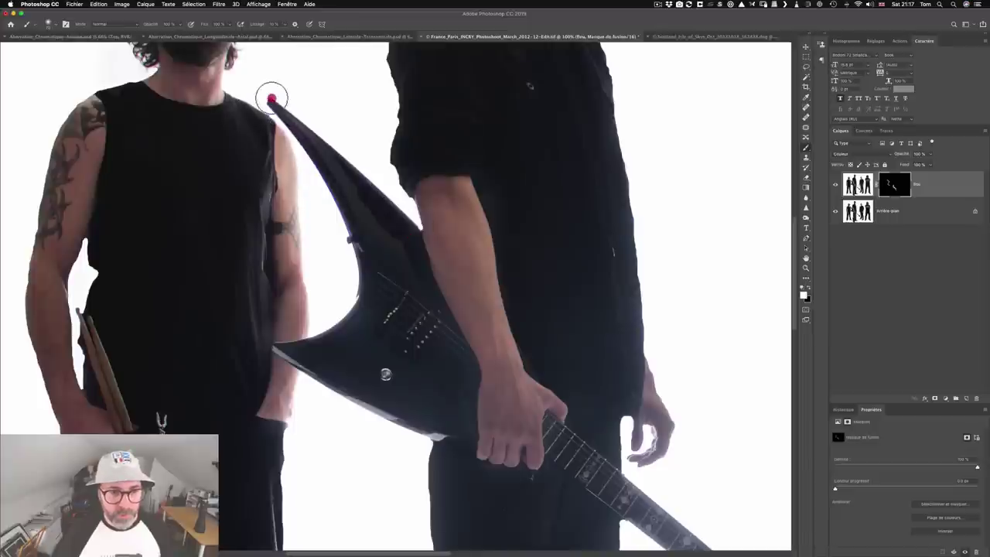
{"action": "mouse_move", "coordinate": [269, 98]}
{"action": "left_mouse_down"}
{"action": "mouse_move", "coordinate": [294, 110]}
{"action": "mouse_move", "coordinate": [354, 276]}
{"action": "left_mouse_up"}
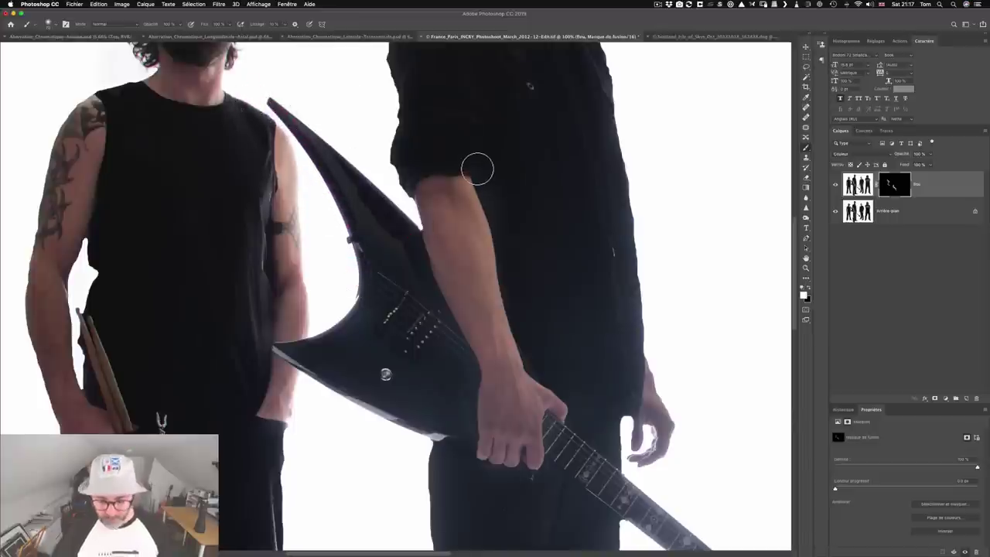
{"action": "key", "text": "super+minus"}
{"action": "key", "text": "super+minus"}
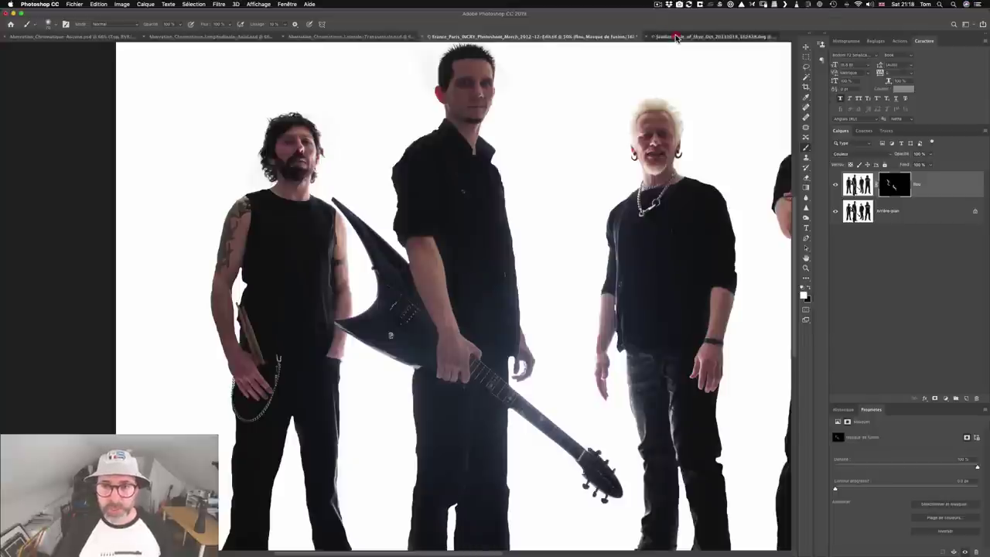
Switch to the Scotland photo and zoom to 100% on the mountain ridge edge
{"action": "left_click", "coordinate": [676, 37]}
{"action": "key", "text": "super+plus"}
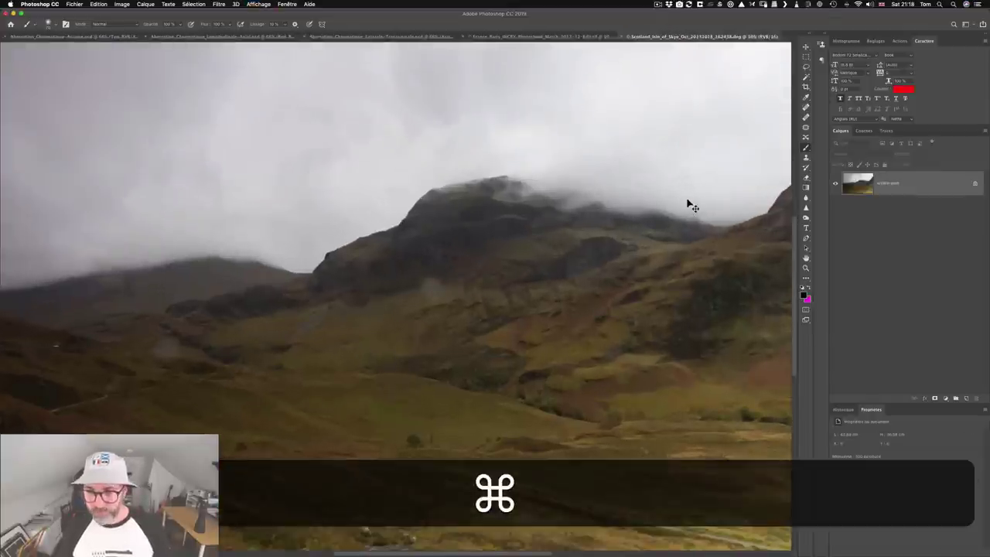
{"action": "key", "text": "super+plus"}
{"action": "key", "text": "super+plus"}
{"action": "left_click_drag", "start_coordinate": [693, 189], "coordinate": [192, 293]}
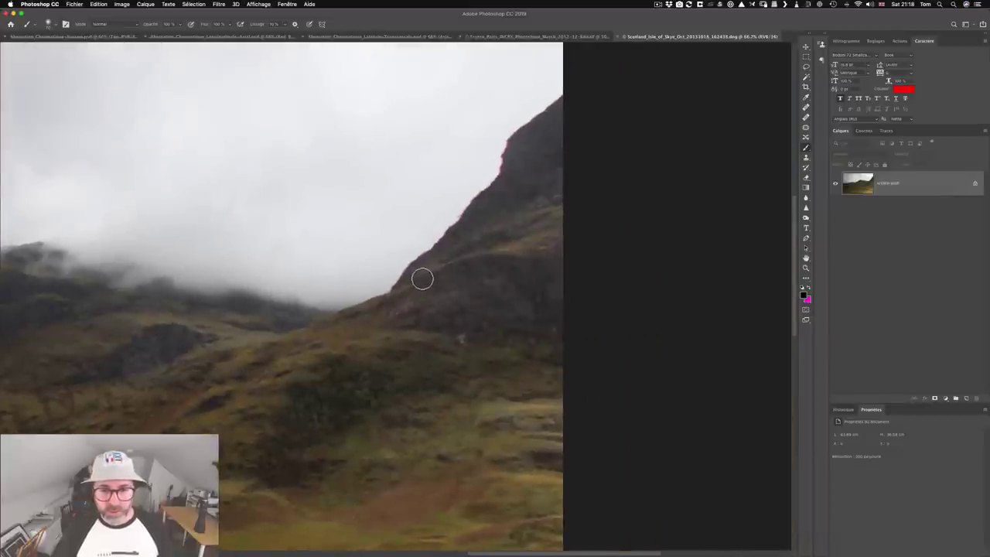
{"action": "key", "text": "super+plus"}
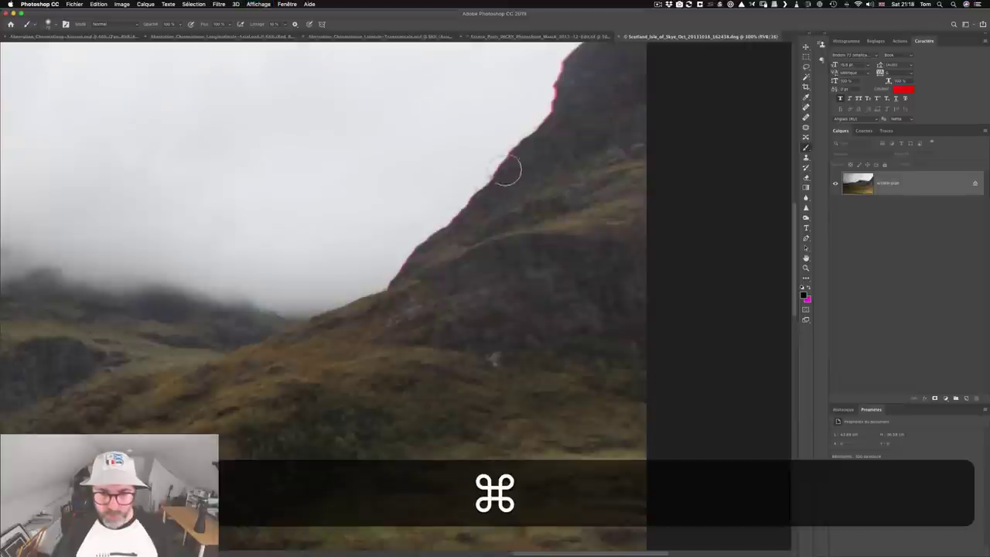
{"action": "left_click_drag", "start_coordinate": [506, 204], "coordinate": [466, 271]}
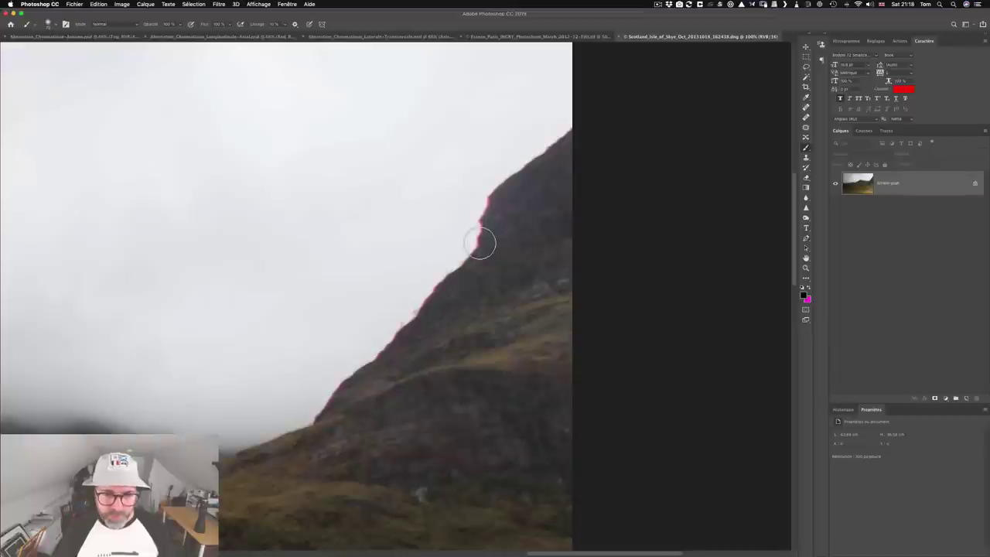
Paint and undo a test stroke, then duplicate the Arrière-plan layer
{"action": "left_click_drag", "start_coordinate": [485, 213], "coordinate": [415, 327]}
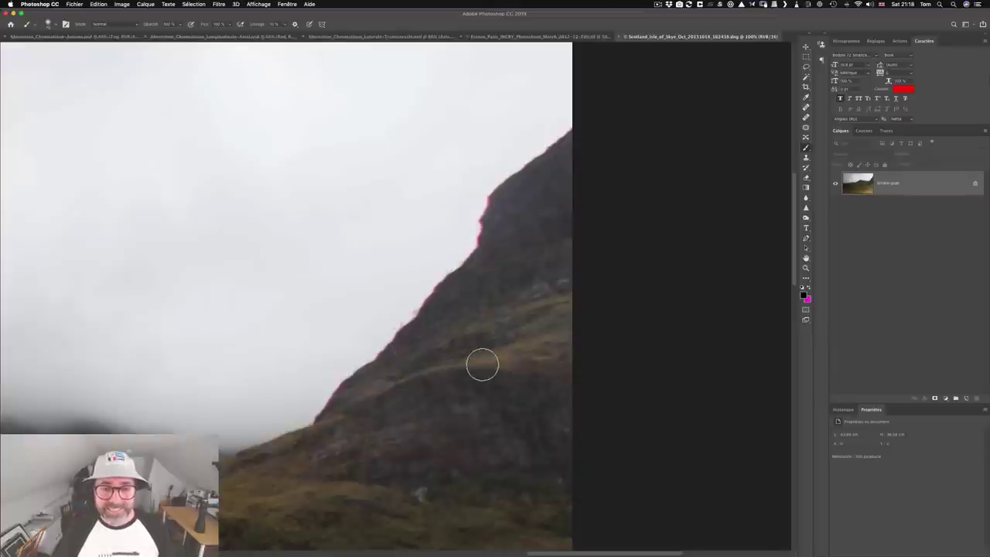
{"action": "key", "text": "ctrl+z"}
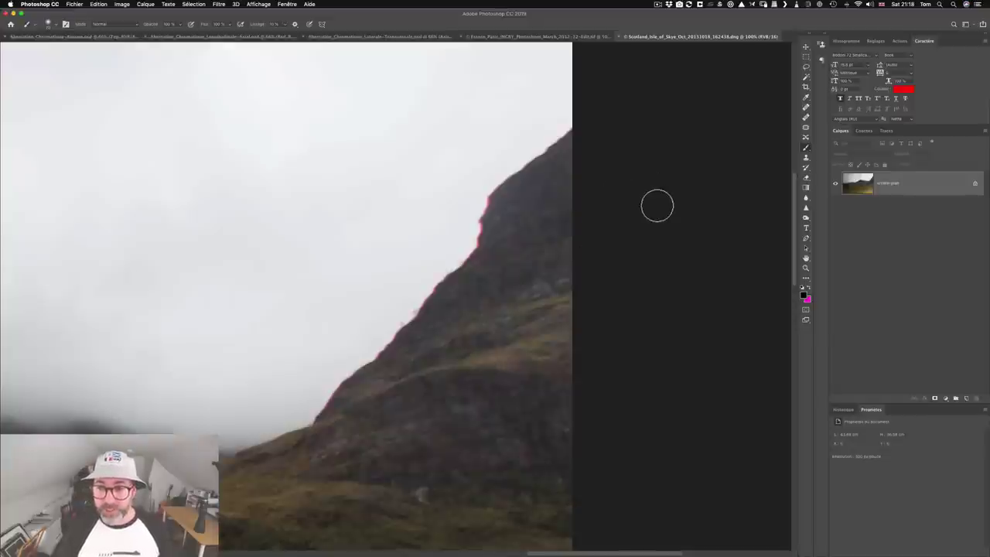
{"action": "left_click_drag", "start_coordinate": [941, 188], "coordinate": [965, 397]}
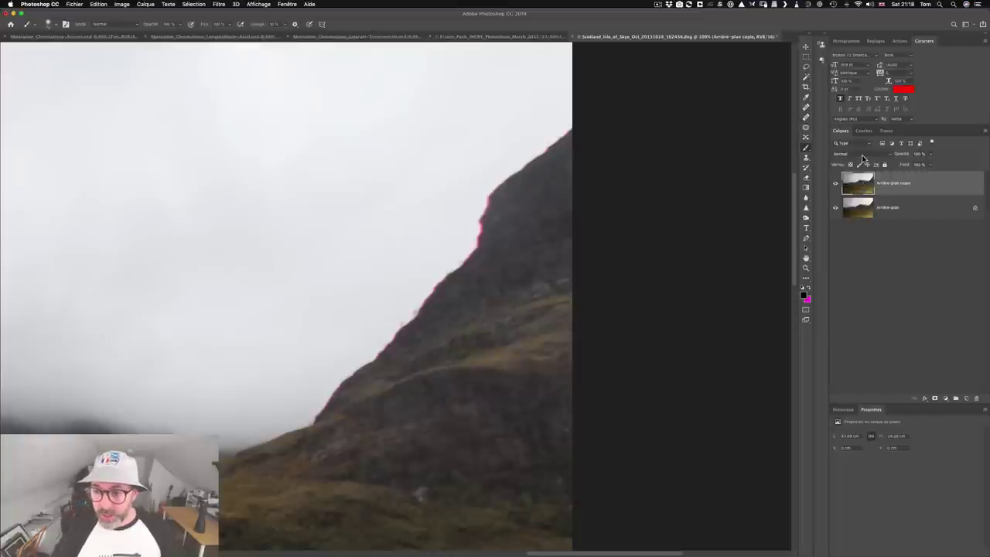
Set the Arrière-plan copie layer's blend mode to Couleur and pick the Clone Stamp tool
{"action": "left_click", "coordinate": [889, 152]}
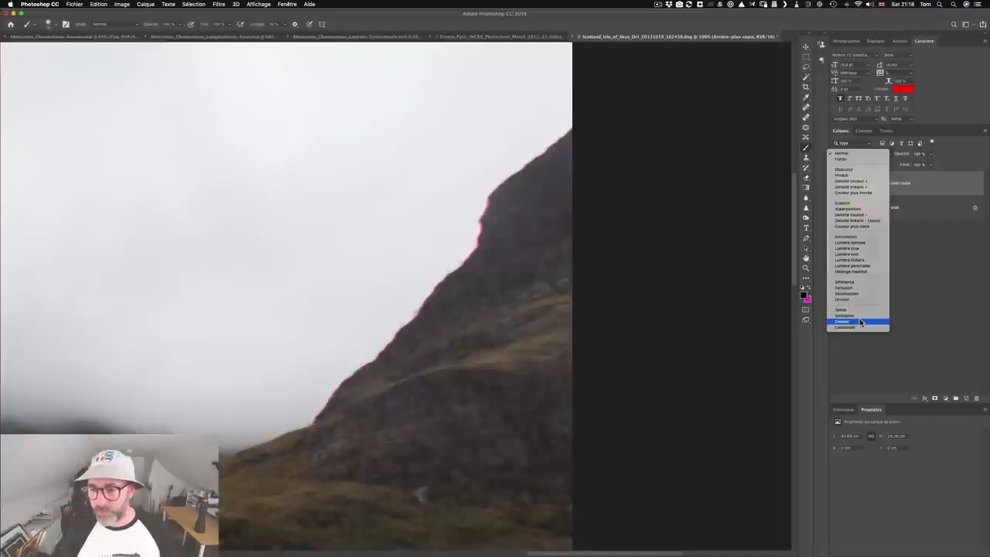
{"action": "left_click", "coordinate": [859, 322]}
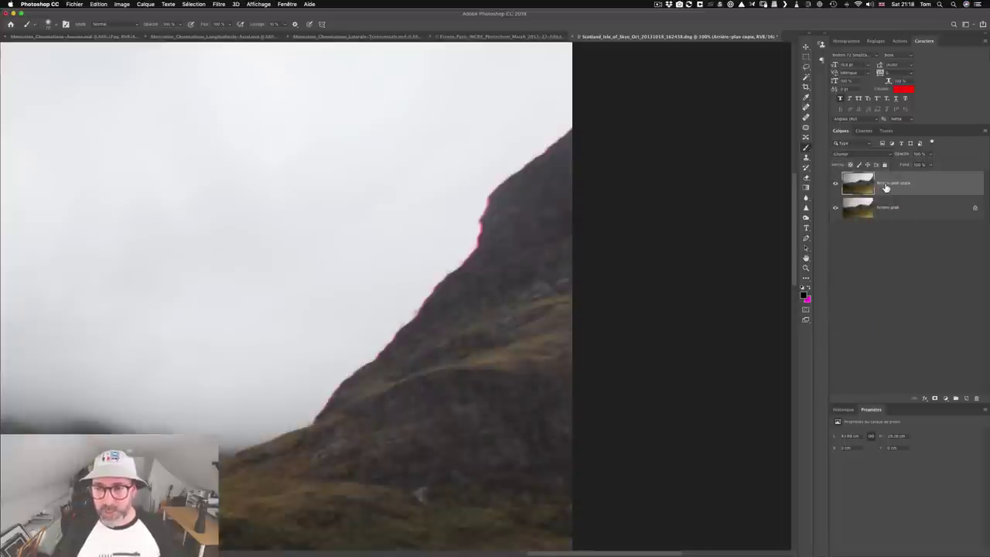
{"action": "left_click", "coordinate": [806, 157]}
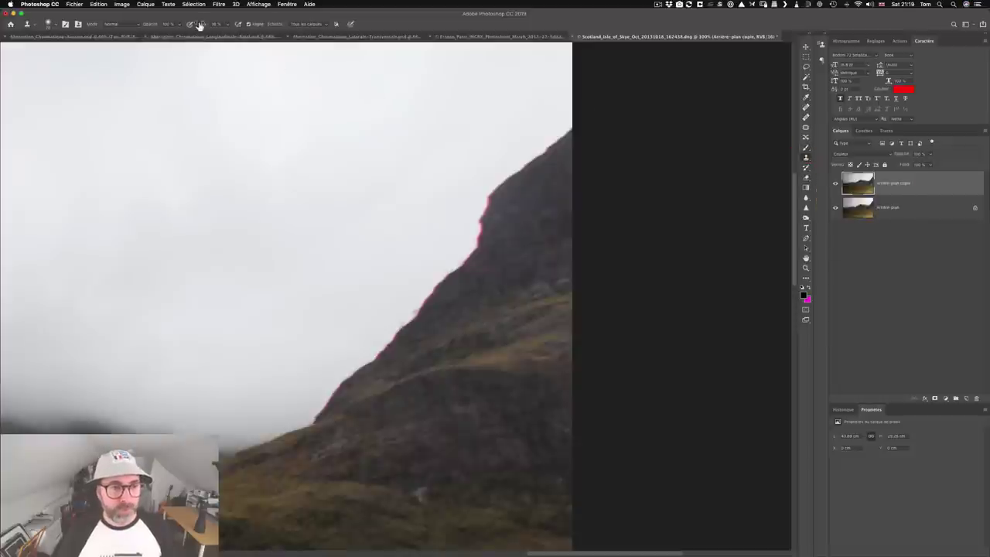
Set the clone Flow to 100% and size the clone brush for the ridge
{"action": "left_click_drag", "start_coordinate": [201, 27], "coordinate": [294, 30]}
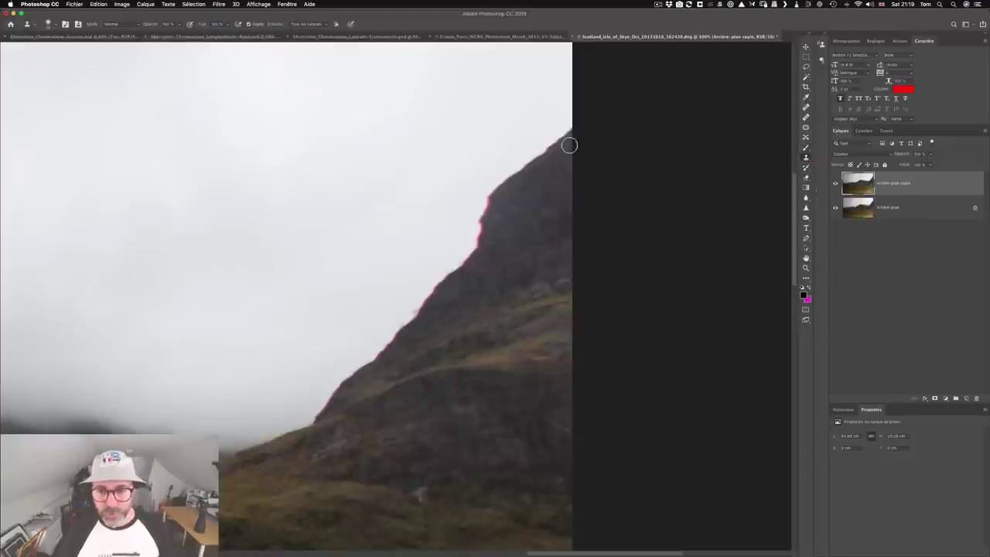
{"action": "key", "text": "alt"}
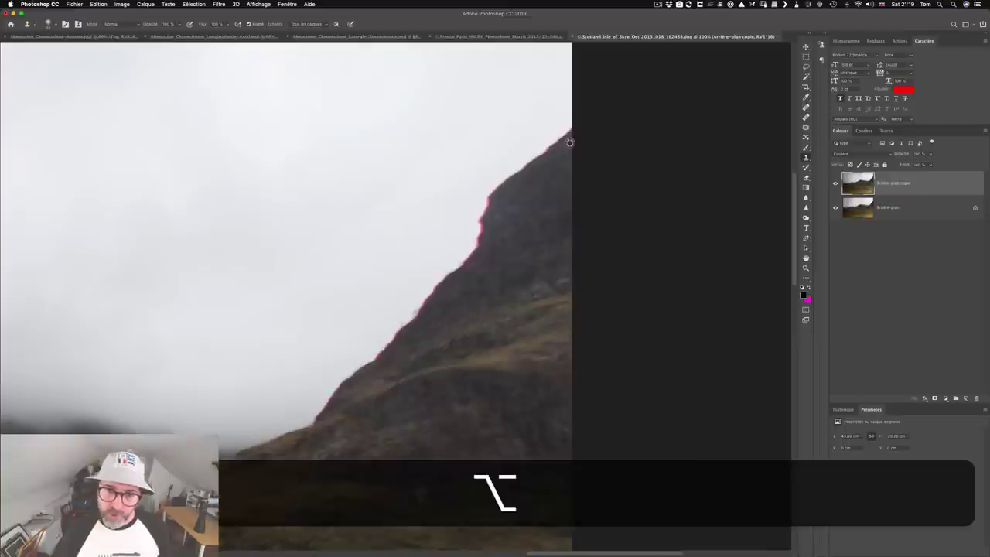
{"action": "key", "text": "ctrl"}
{"action": "left_click_drag", "start_coordinate": [569, 142], "coordinate": [569, 146]}
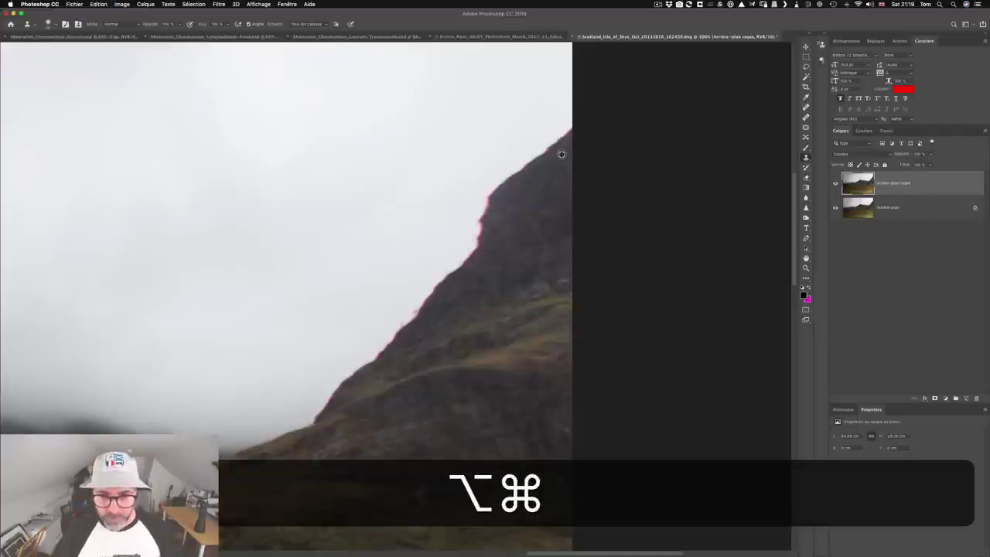
Sample a source near the ridge top and clone away the magenta fringe down the ridge
{"action": "scroll", "coordinate": [561, 154], "scroll_direction": "up", "scroll_amount": 2}
{"action": "scroll", "coordinate": [561, 148], "scroll_direction": "up", "scroll_amount": 2}
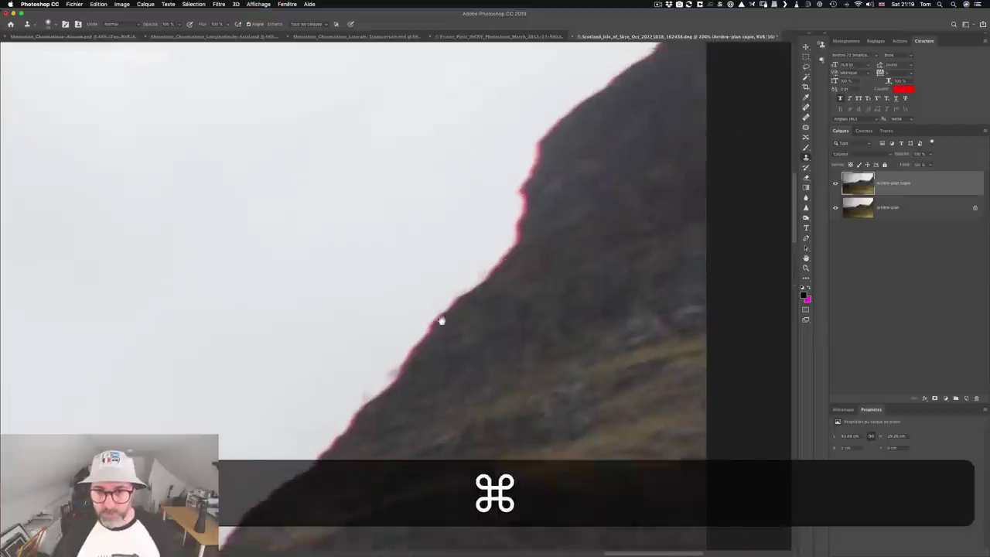
{"action": "scroll", "coordinate": [441, 320], "scroll_direction": "right", "scroll_amount": 4}
{"action": "scroll", "coordinate": [440, 321], "scroll_direction": "up", "scroll_amount": 3}
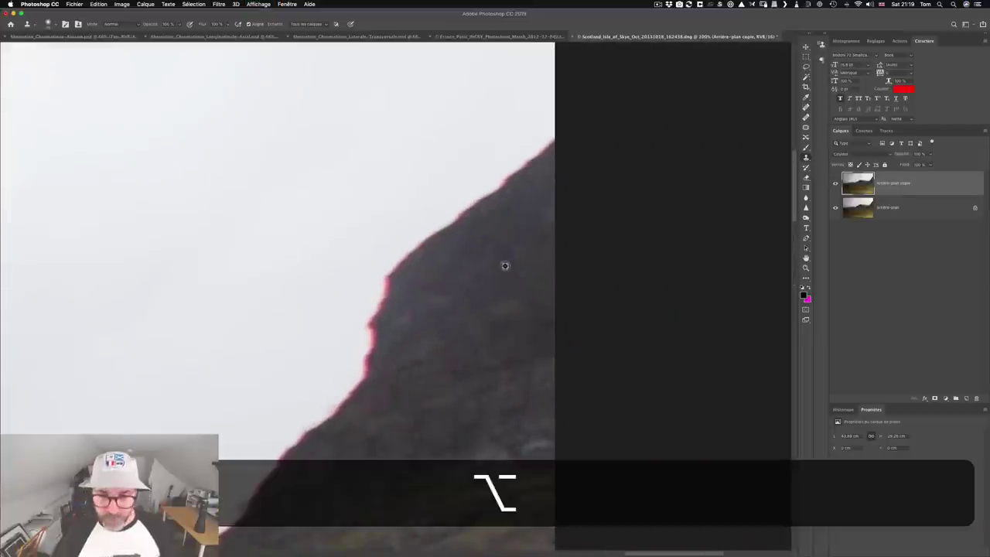
{"action": "left_click", "coordinate": [534, 169], "text": "alt"}
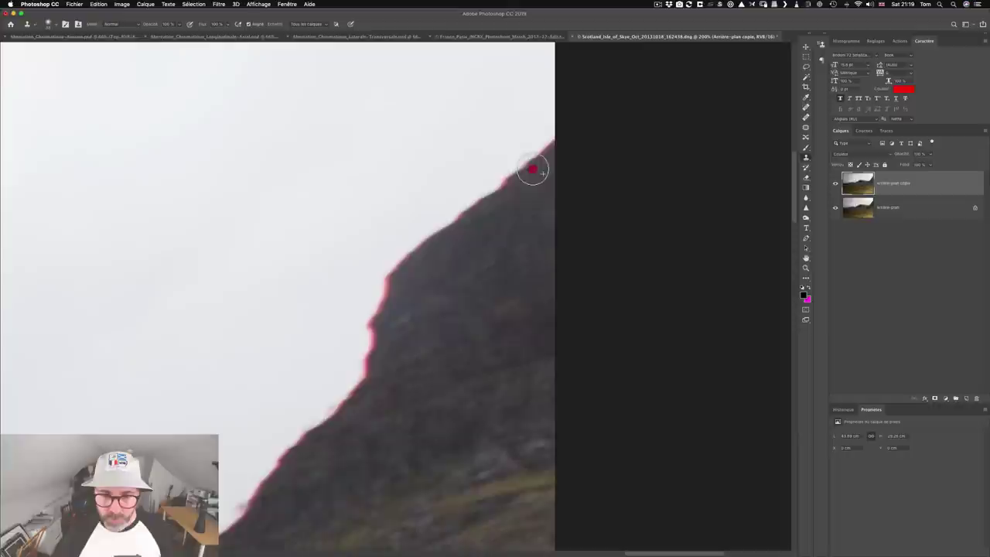
{"action": "mouse_move", "coordinate": [529, 172]}
{"action": "left_mouse_down"}
{"action": "mouse_move", "coordinate": [405, 268]}
{"action": "mouse_move", "coordinate": [389, 285]}
{"action": "mouse_move", "coordinate": [384, 314]}
{"action": "mouse_move", "coordinate": [394, 312]}
{"action": "mouse_move", "coordinate": [375, 337]}
{"action": "left_mouse_up"}
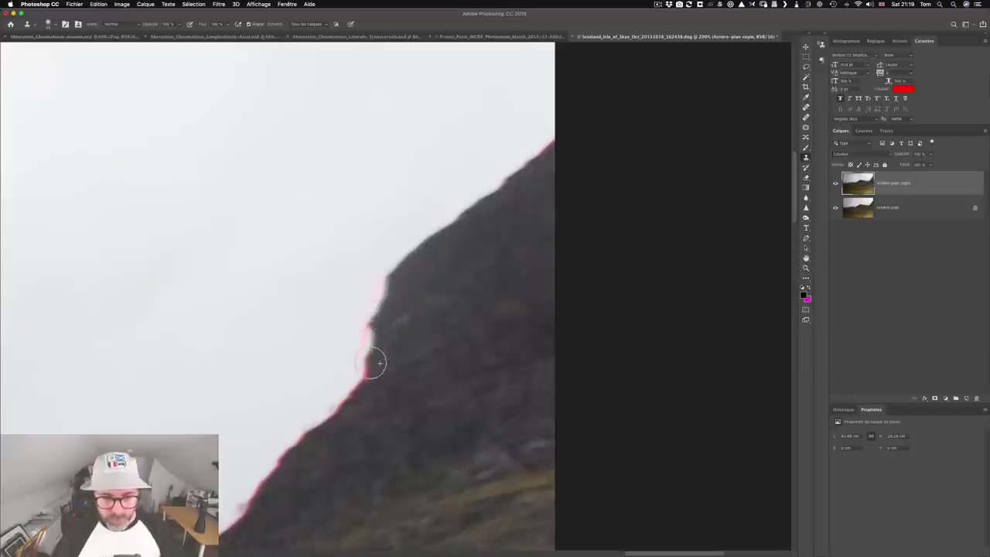
{"action": "mouse_move", "coordinate": [409, 327]}
{"action": "left_mouse_down"}
{"action": "mouse_move", "coordinate": [380, 382]}
{"action": "mouse_move", "coordinate": [355, 401]}
{"action": "mouse_move", "coordinate": [353, 425]}
{"action": "mouse_move", "coordinate": [320, 430]}
{"action": "mouse_move", "coordinate": [257, 492]}
{"action": "left_mouse_up"}
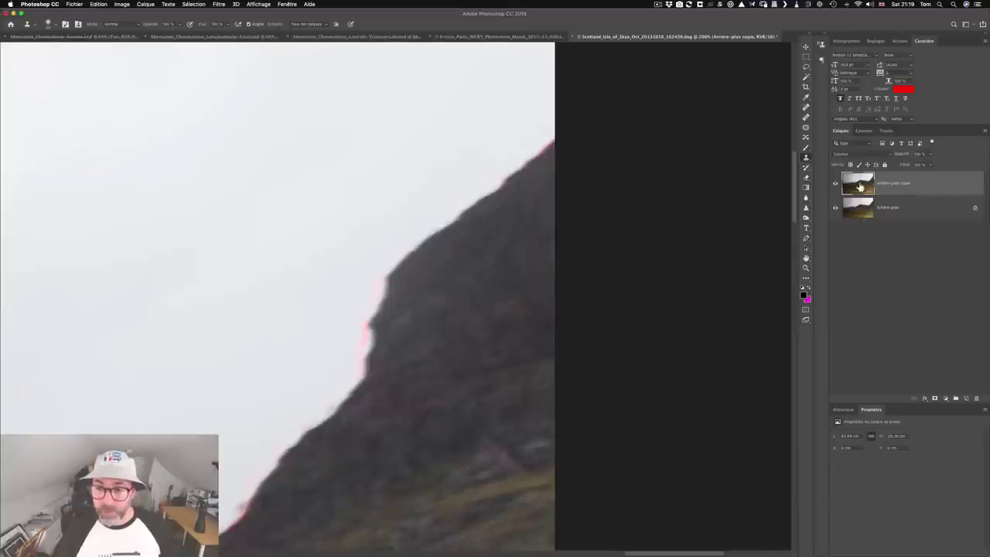
{"action": "left_click", "coordinate": [868, 152]}
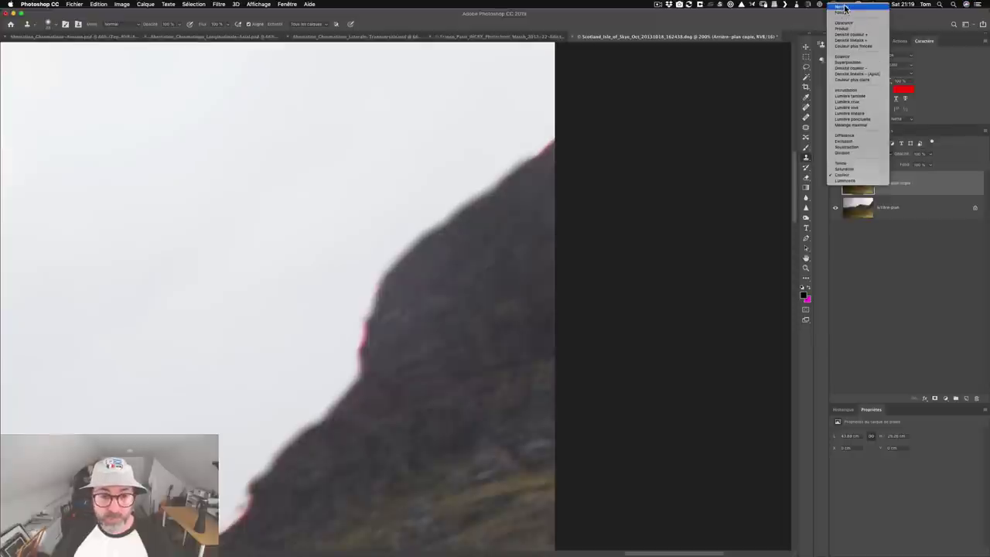
{"action": "left_click", "coordinate": [844, 7]}
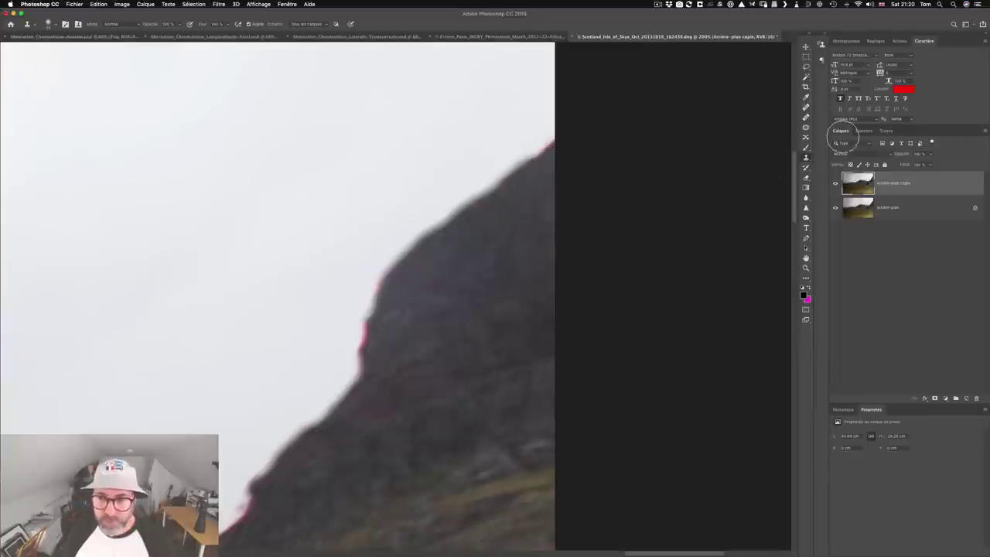
{"action": "left_click", "coordinate": [849, 155]}
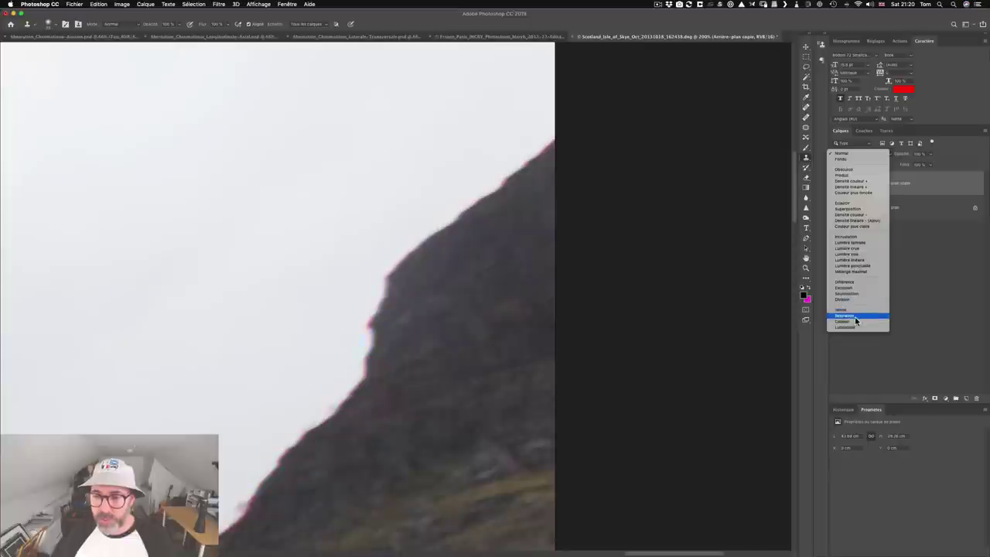
{"action": "left_click", "coordinate": [850, 321]}
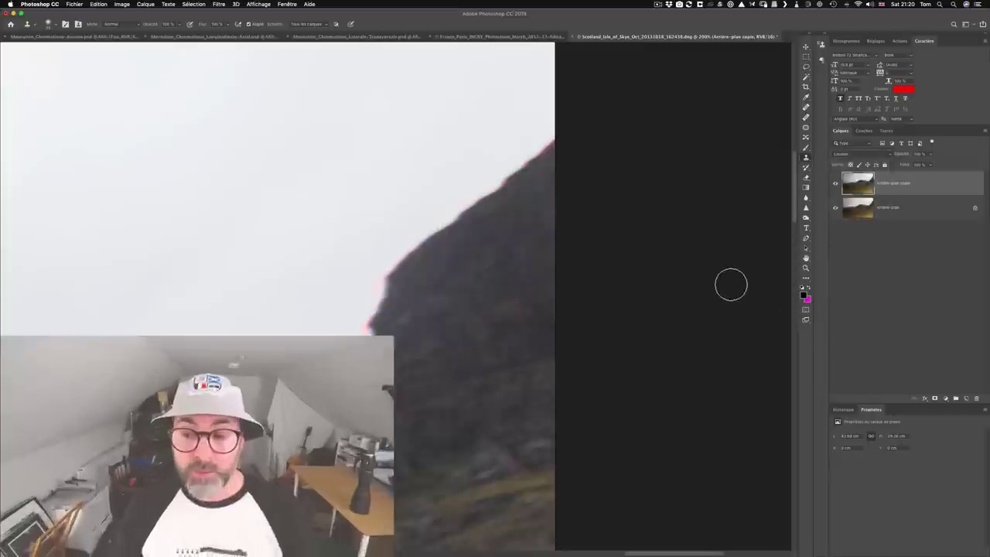